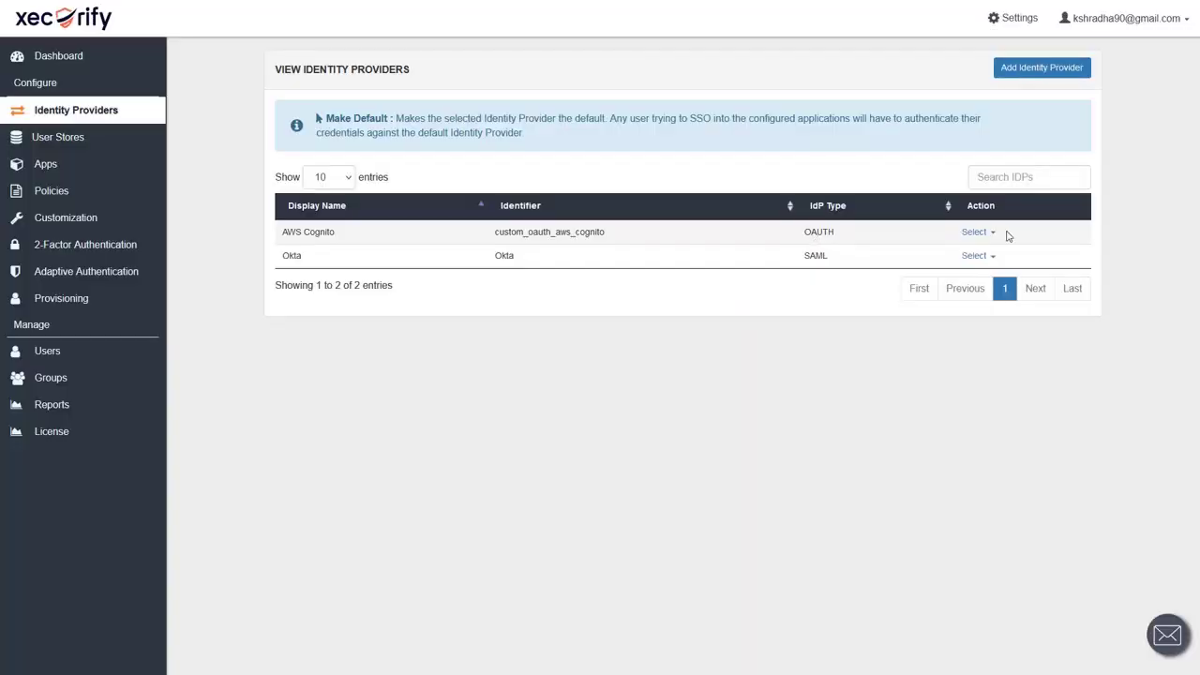
# Resave the AWS Cognito identity provider with Show IdP to Users left on
pyautogui.click(991, 235)
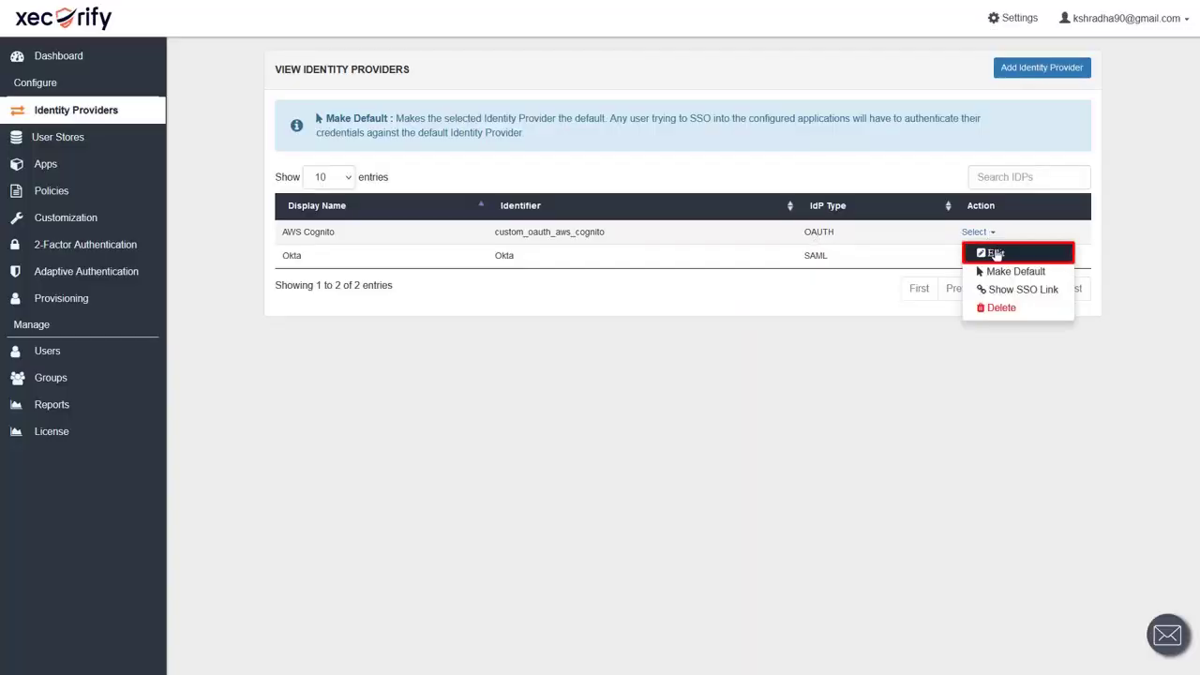
pyautogui.click(994, 253)
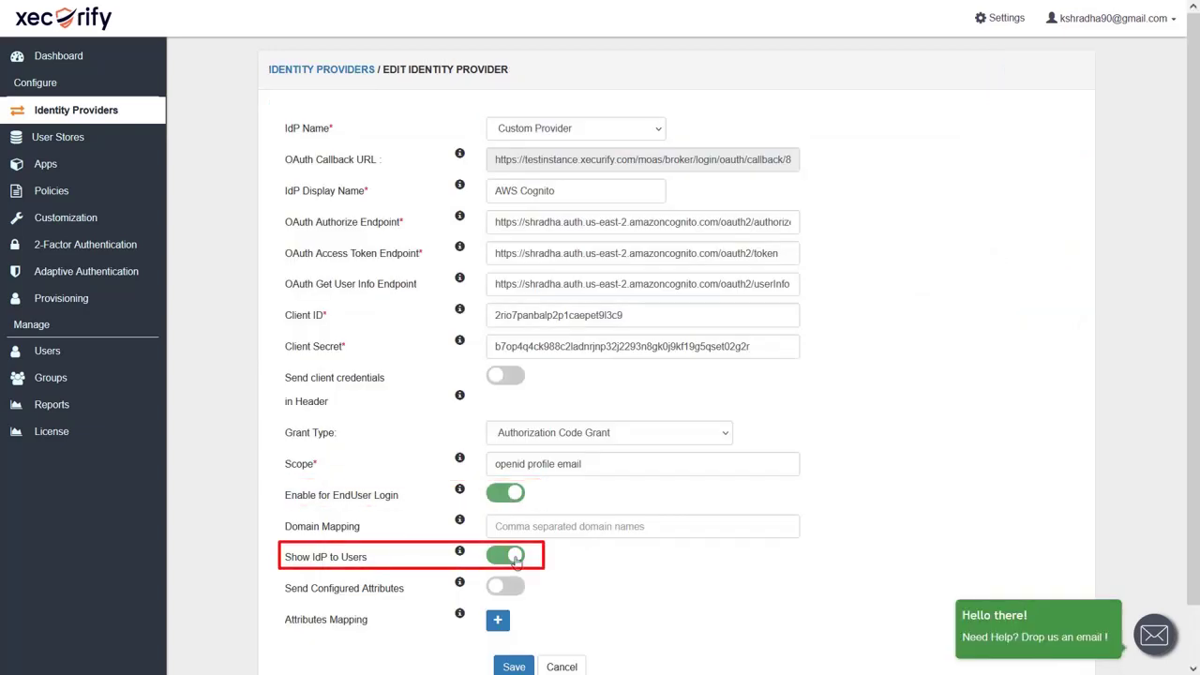
pyautogui.click(514, 666)
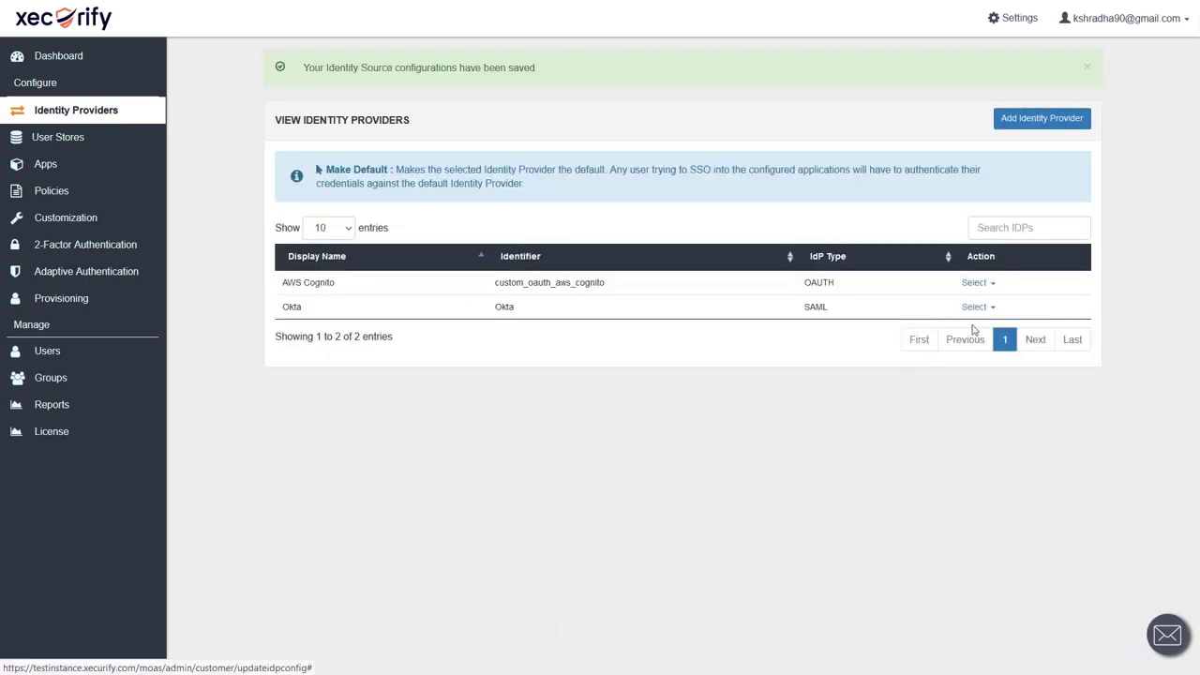
# Resave the Okta provider shown to users, then make MINIORANGE the default user store
pyautogui.click(975, 307)
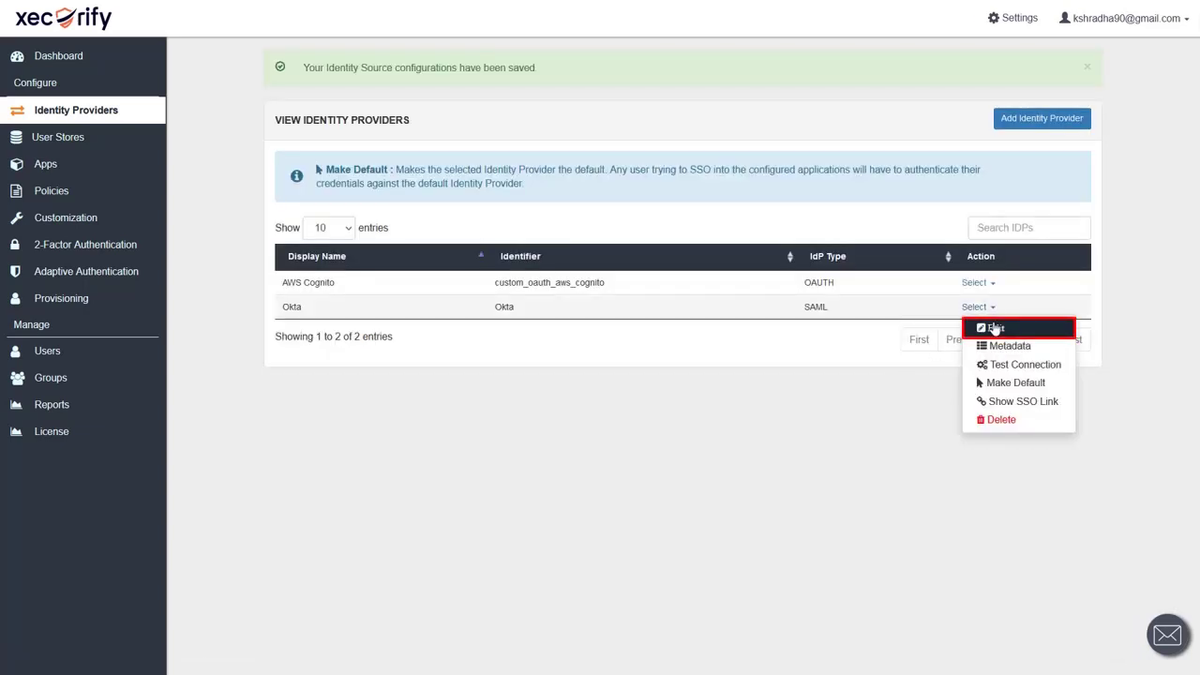
pyautogui.click(994, 328)
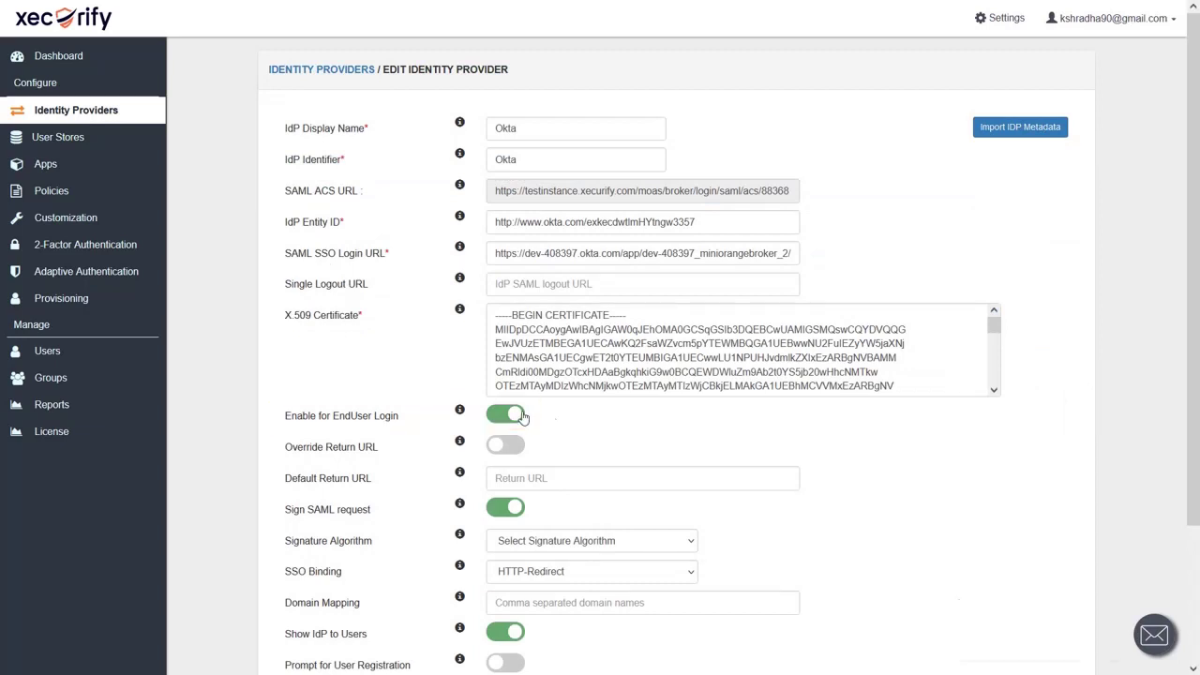
pyautogui.scroll(-1, 506, 422)
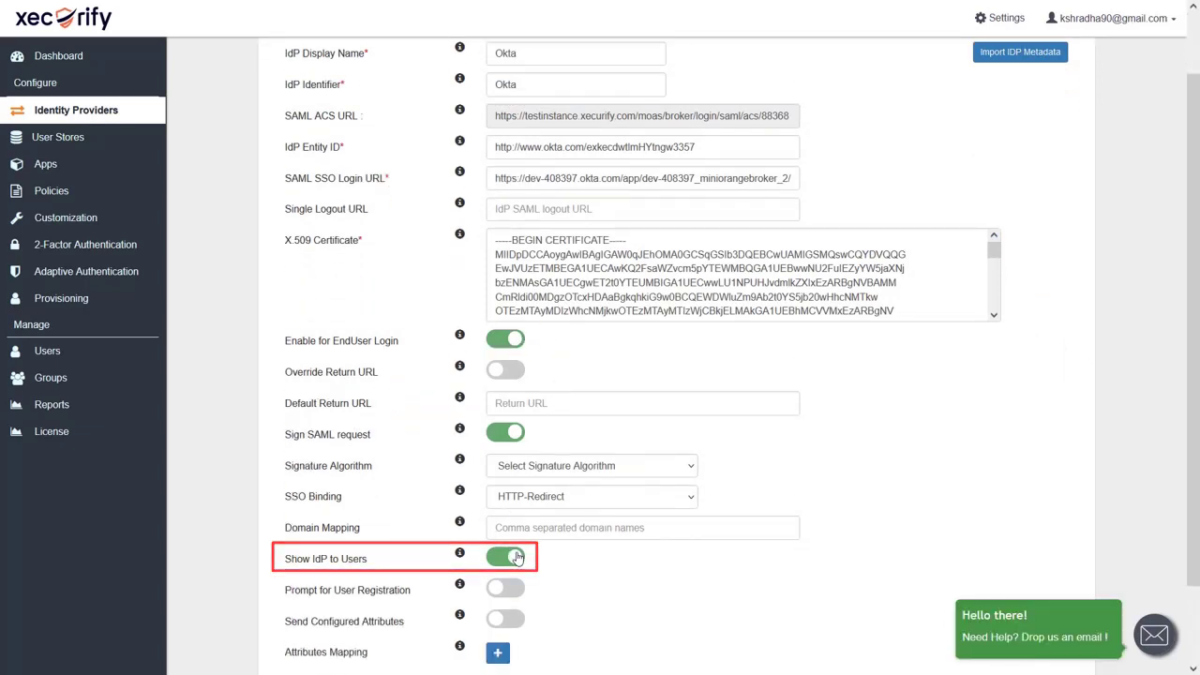
pyautogui.scroll(-1, 516, 558)
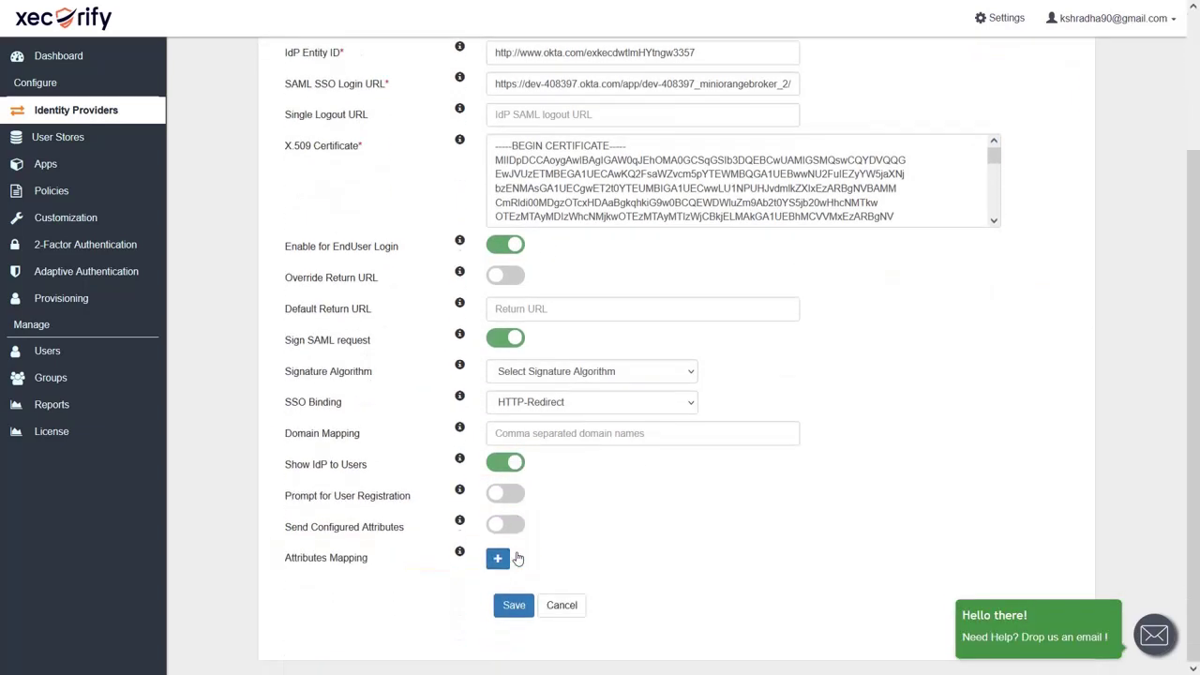
pyautogui.click(515, 606)
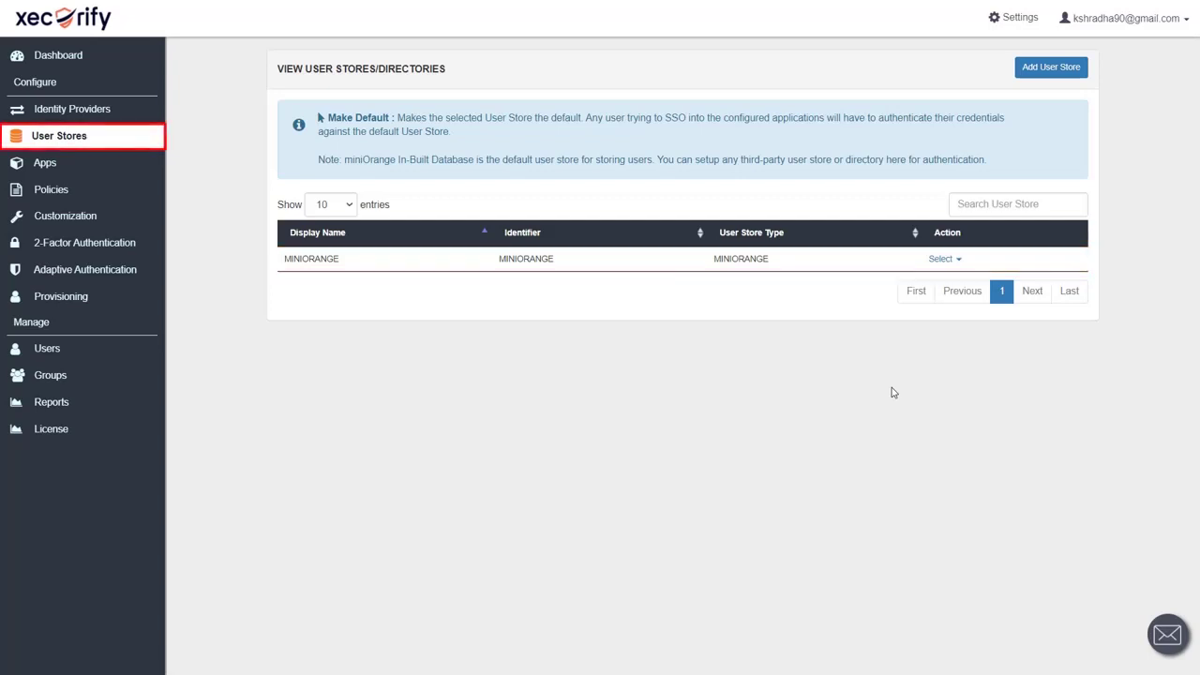
pyautogui.click(940, 264)
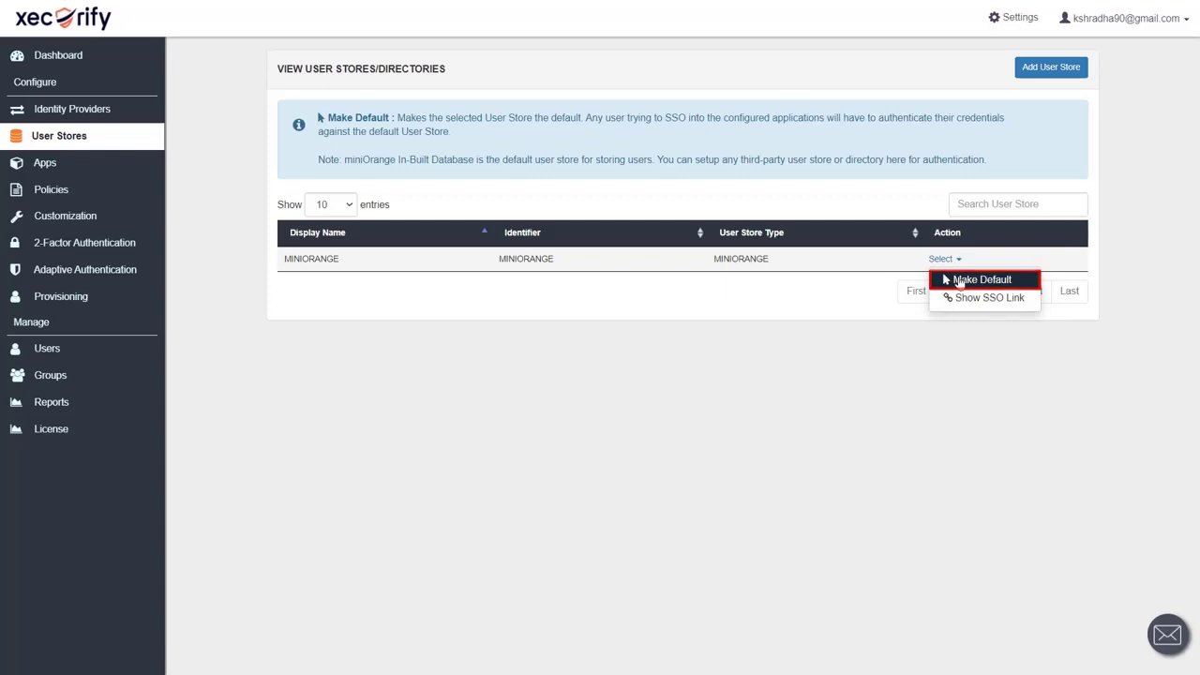
pyautogui.click(958, 281)
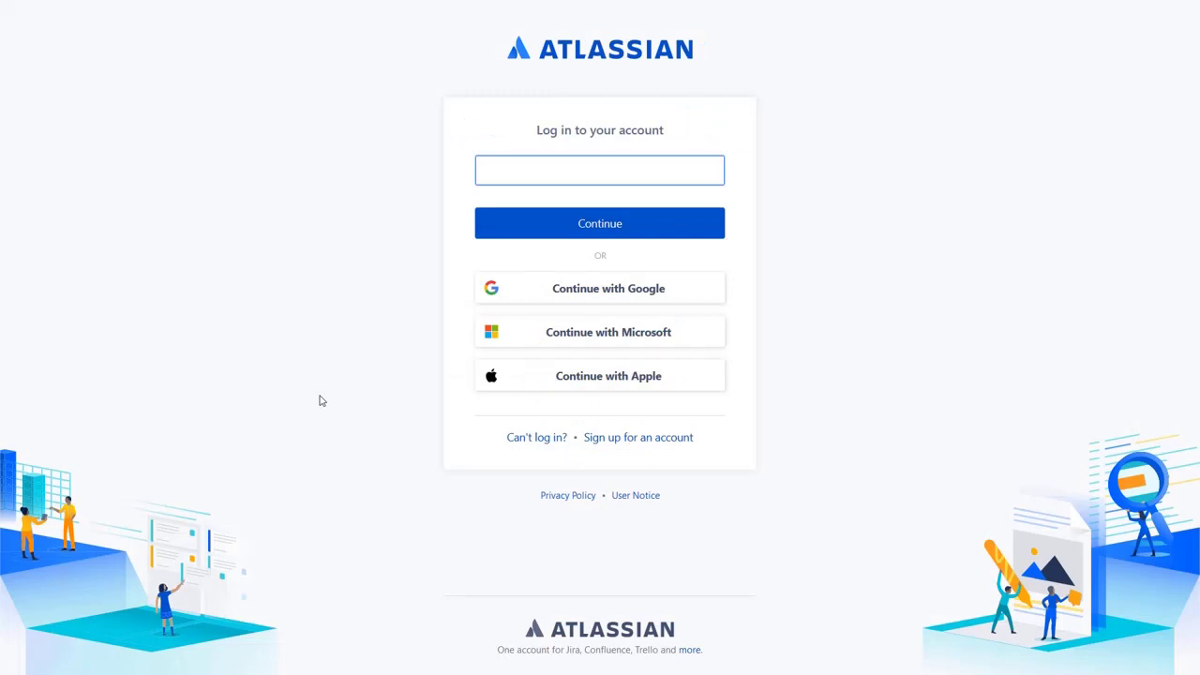
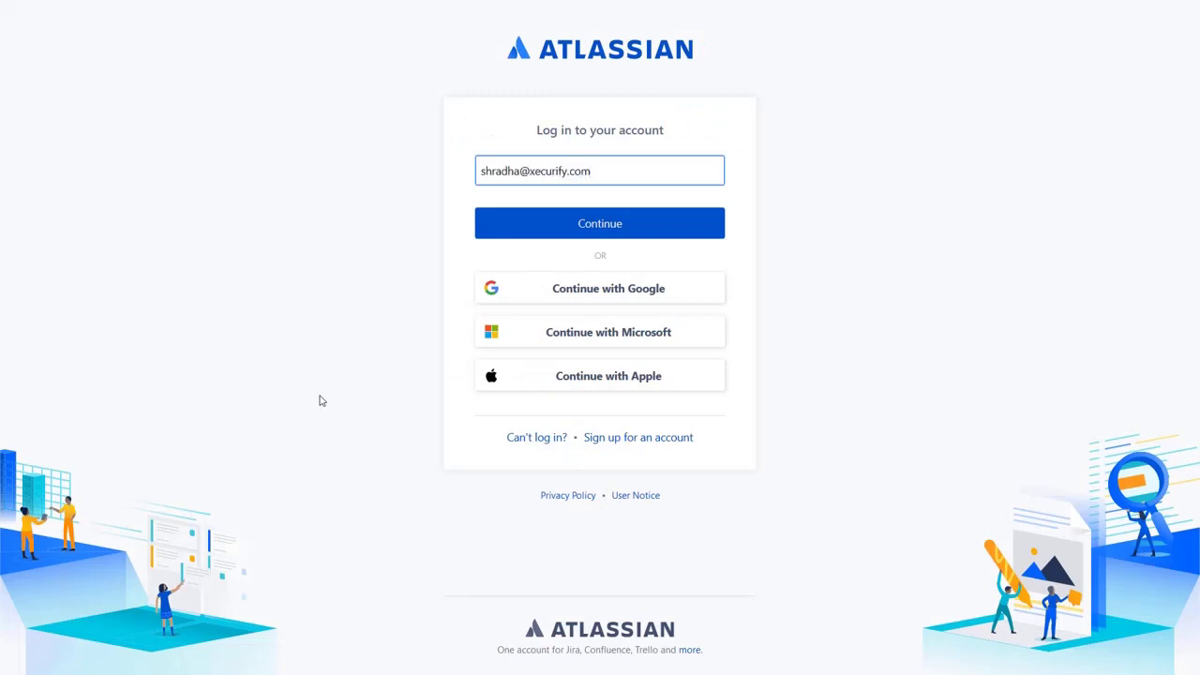
# Submit the work e-mail address on the Atlassian login page to reach Xecurify sign-in
pyautogui.press('Return')
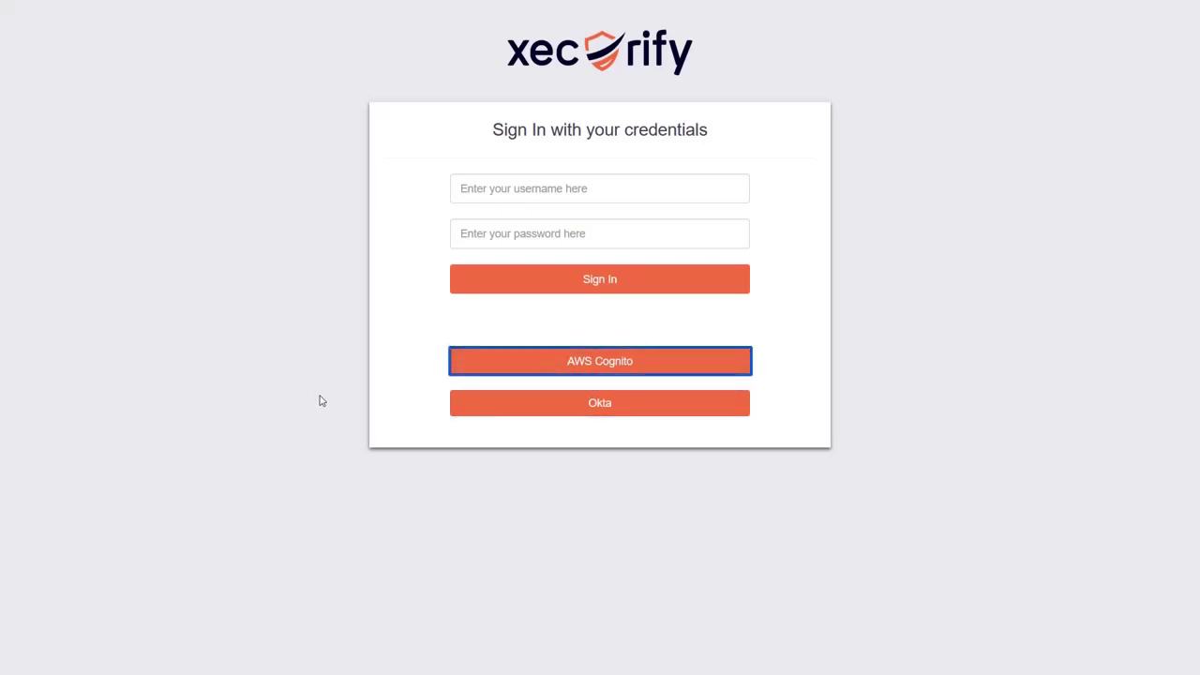
# Try the AWS Cognito and then the Okta login options on the Xecurify sign-in page
pyautogui.press('Return')
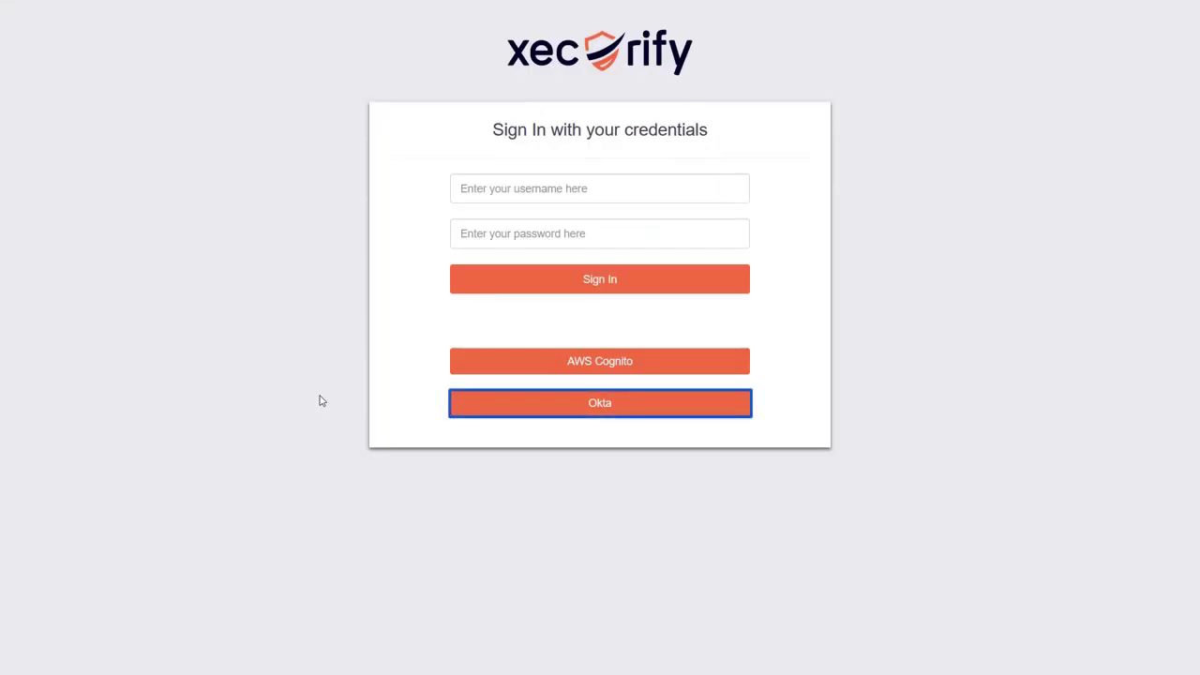
pyautogui.press('Return')
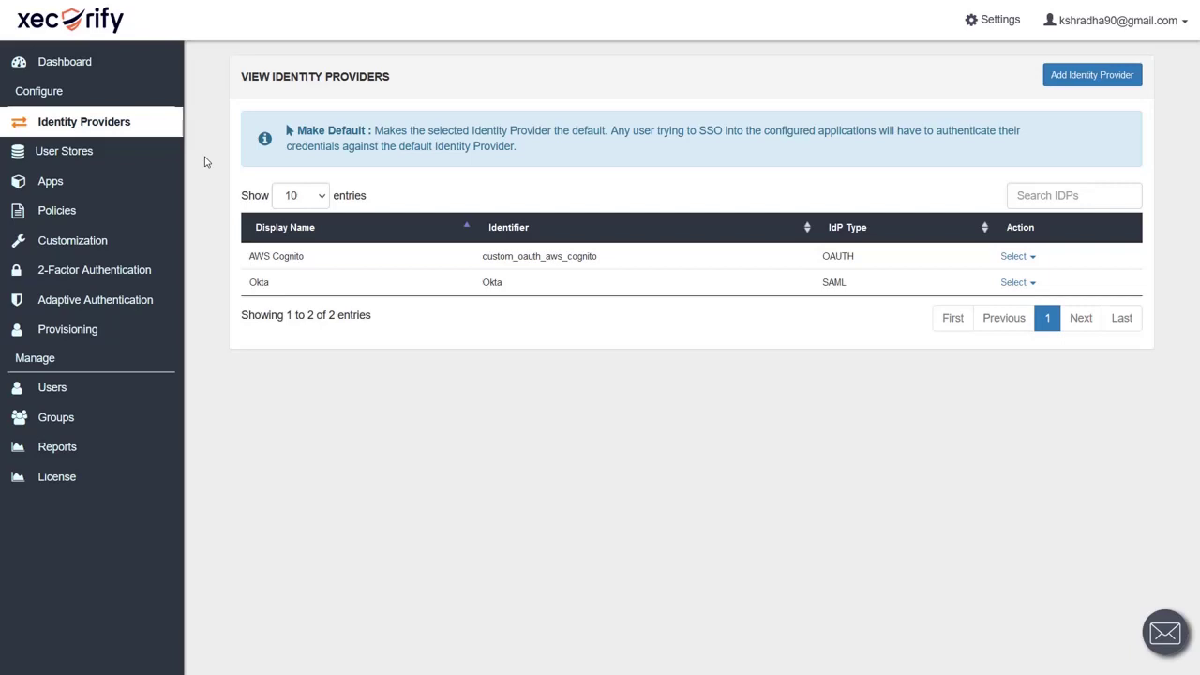
# Change the Organization Name in Login and Registration Branding to testinstance
pyautogui.moveTo(143, 257)
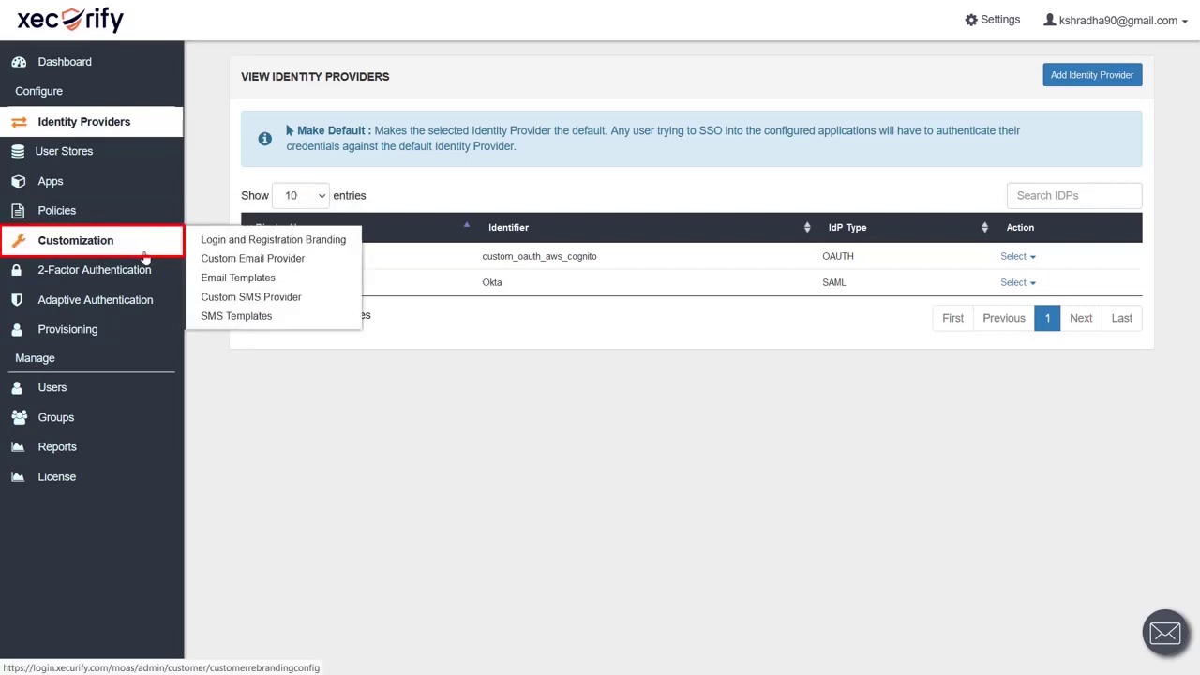
pyautogui.click(254, 242)
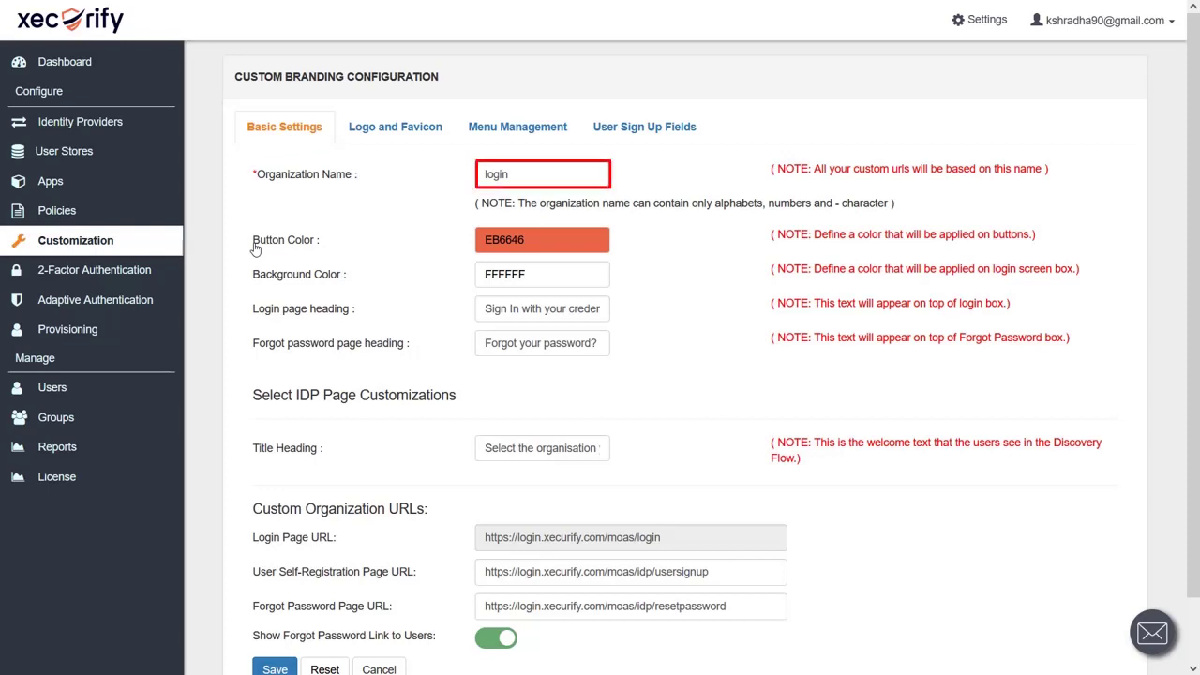
pyautogui.click(531, 178)
pyautogui.hotkey('ctrl', 'a')
pyautogui.press('BackSpace')
pyautogui.write('testinstance')
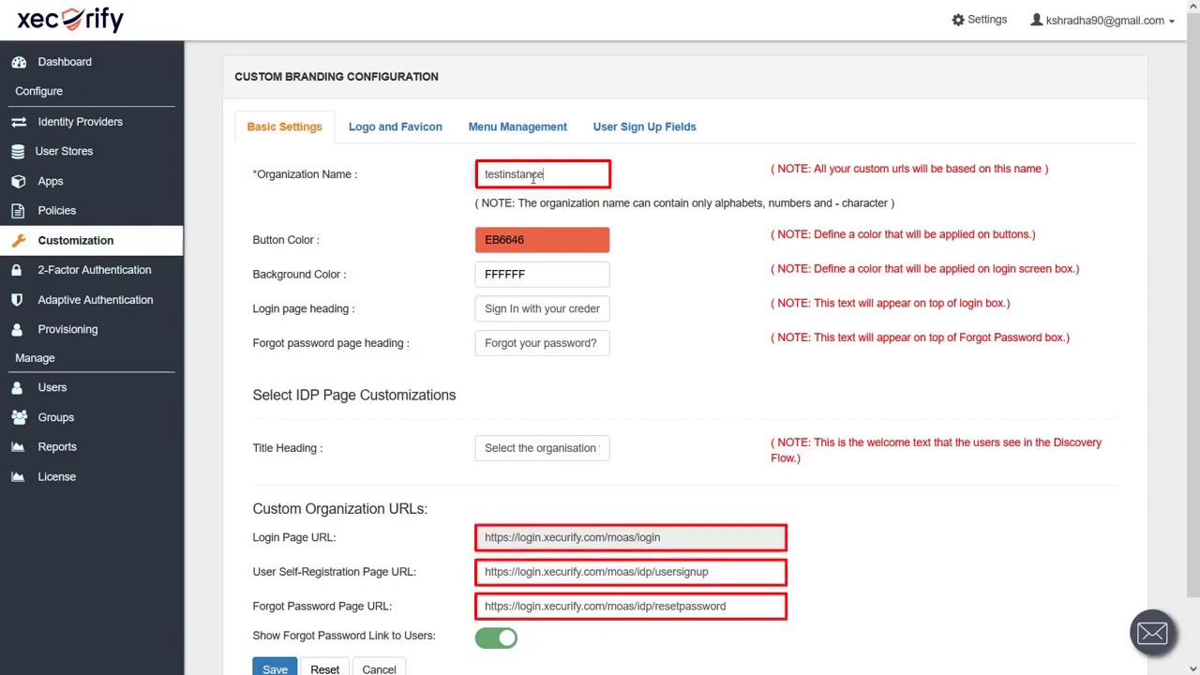
# Set button colour 0052CC and login heading 'Choose IDP for Login', then save the branding
pyautogui.click(563, 242)
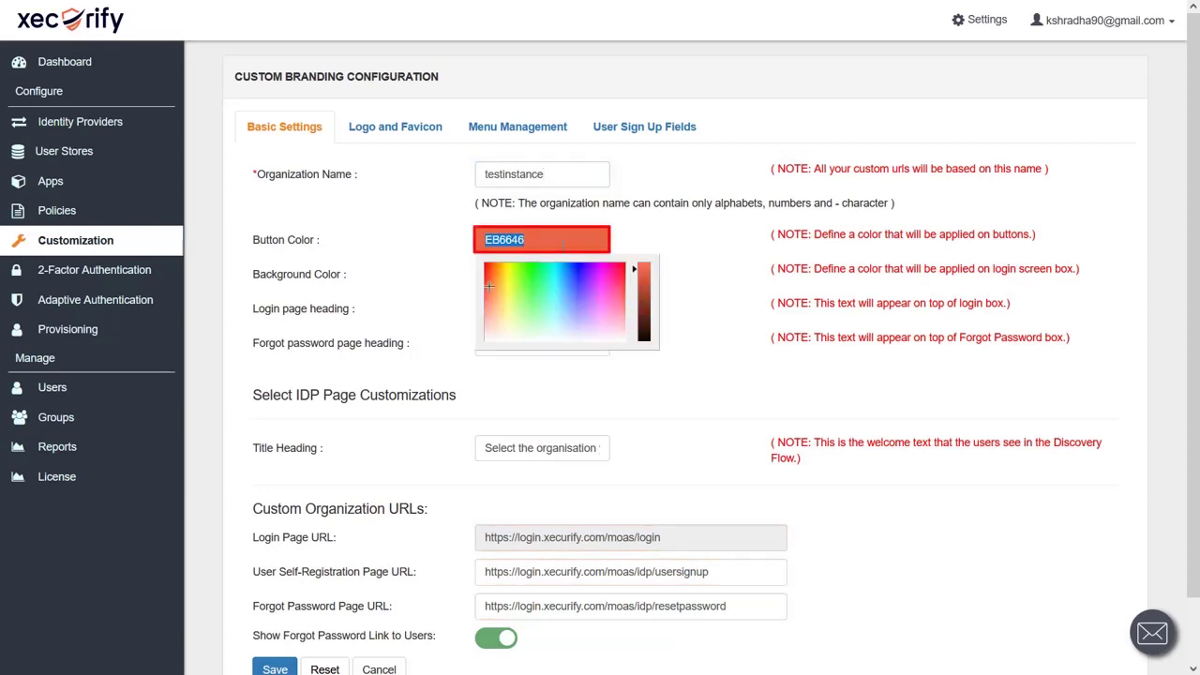
pyautogui.write('0052CC')
pyautogui.click(647, 242)
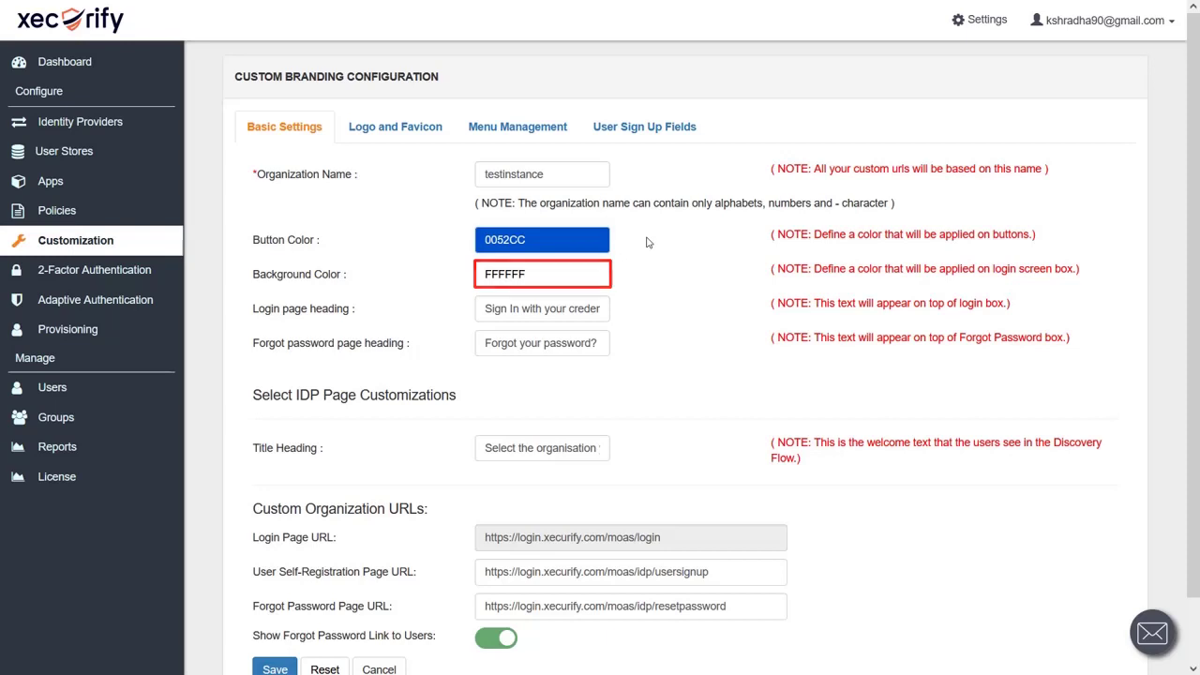
pyautogui.scroll(-1, 618, 282)
pyautogui.tripleClick(542, 242)
pyautogui.write('Choose IDP for Login')
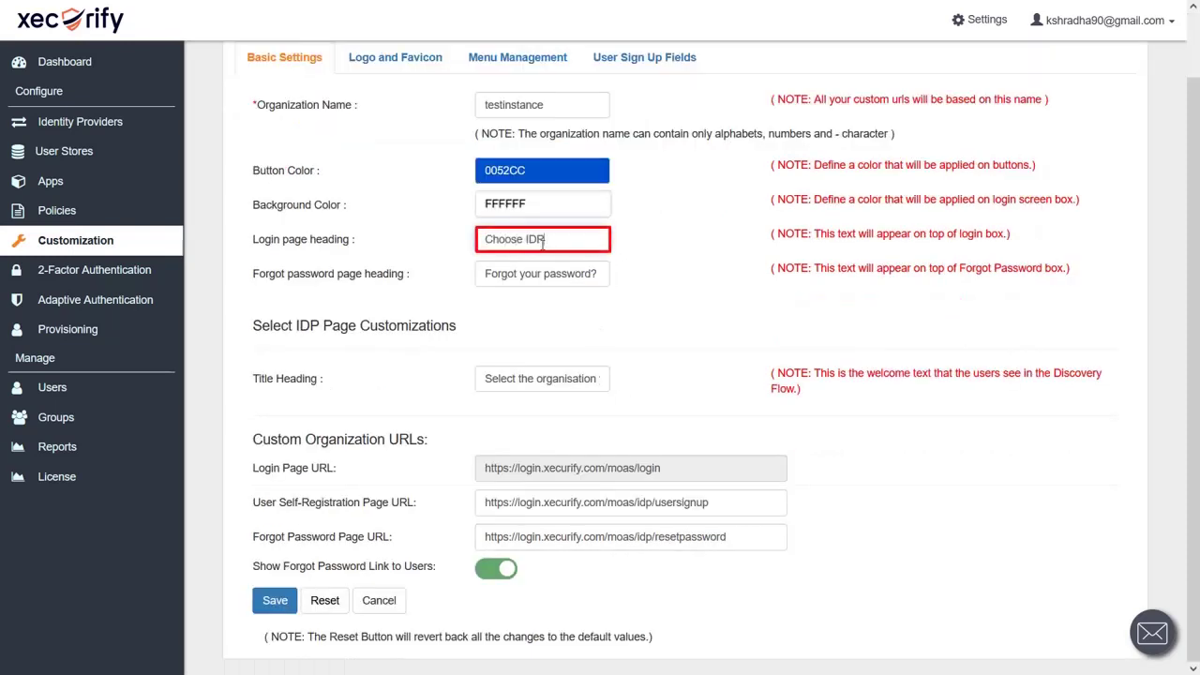
pyautogui.click(278, 603)
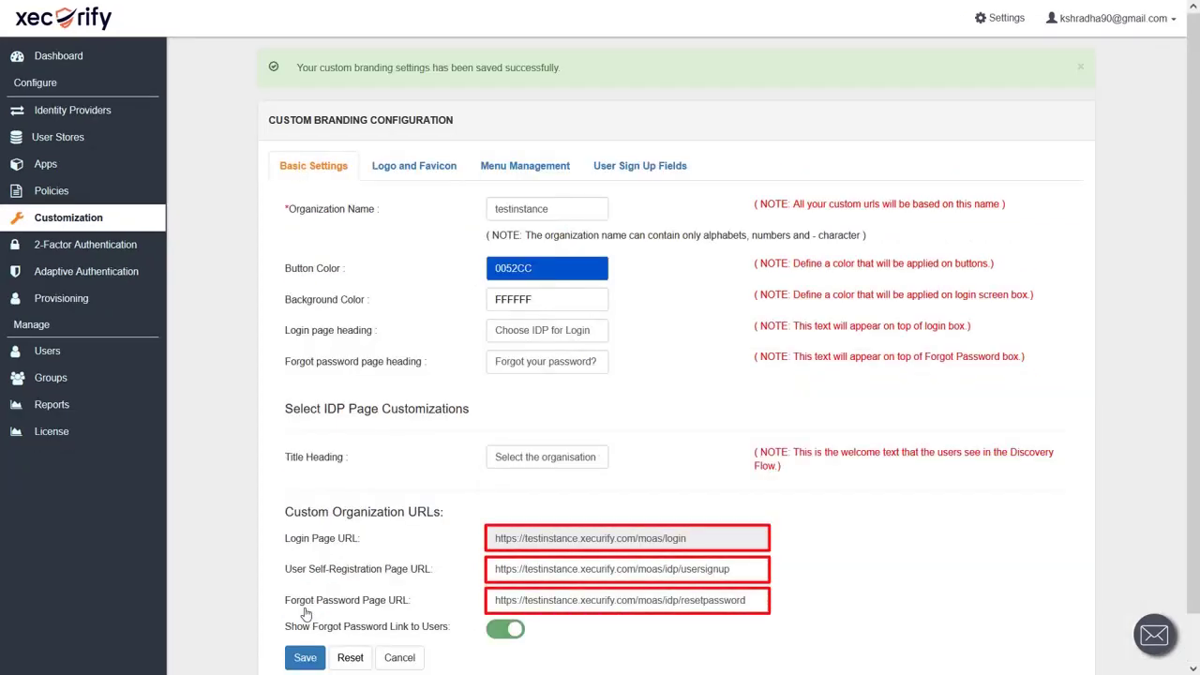
pyautogui.click(413, 166)
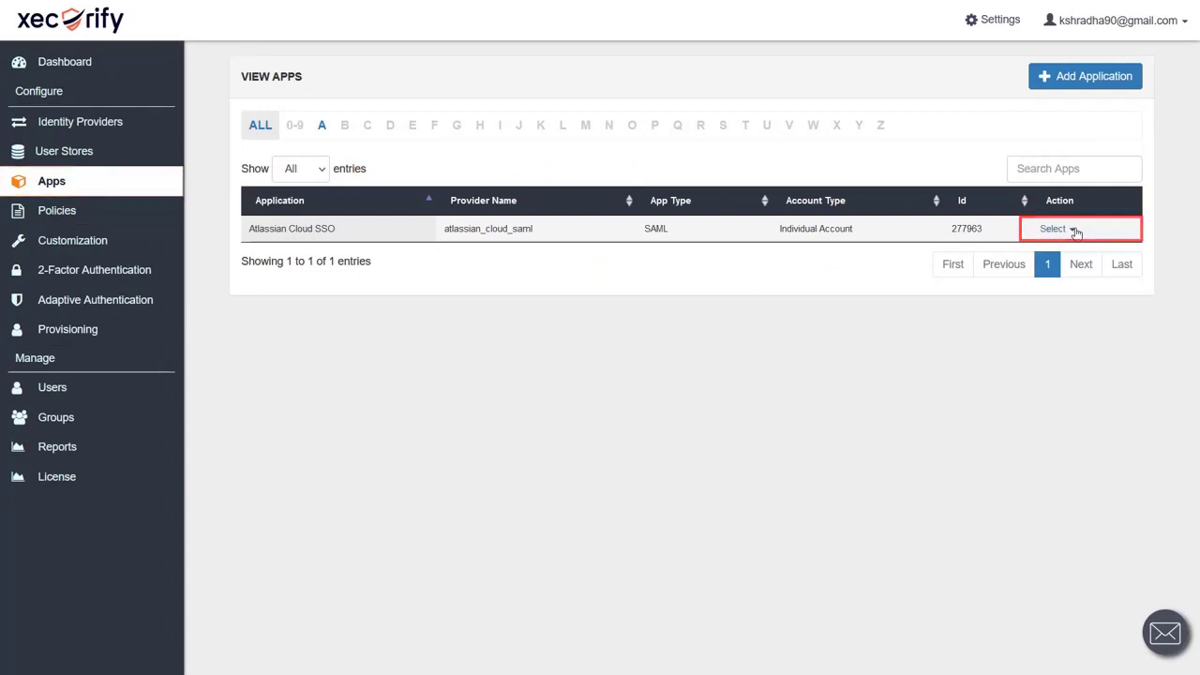
# Reveal the Atlassian Cloud SSO app's external IdP metadata and copy its SAML Login URL
pyautogui.click(1074, 231)
pyautogui.click(1058, 274)
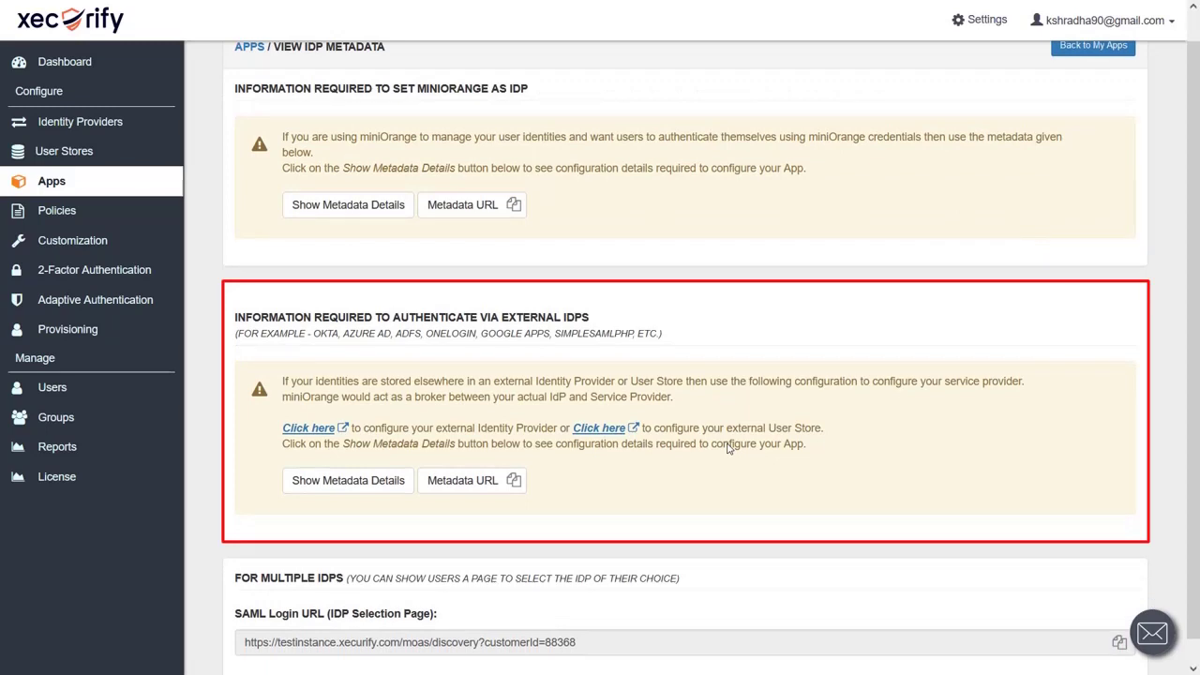
pyautogui.click(353, 481)
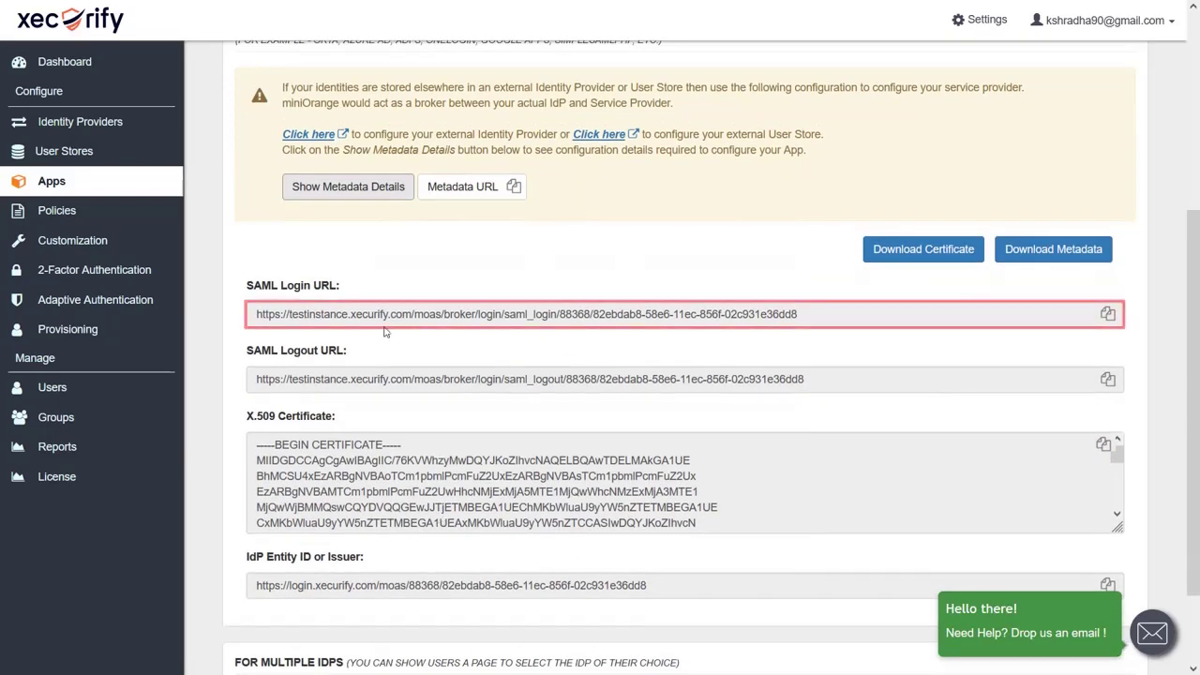
pyautogui.tripleClick(370, 319)
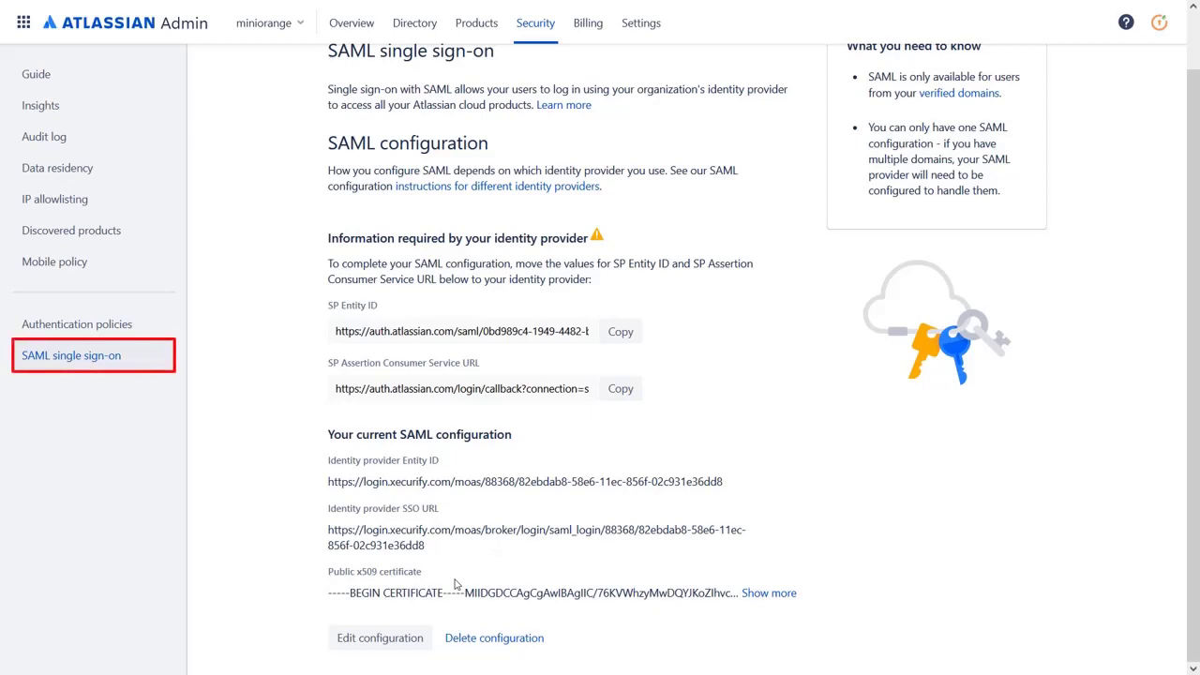
# Paste the copied Xecurify SAML login URL into Atlassian's Identity provider SSO URL and save
pyautogui.click(406, 638)
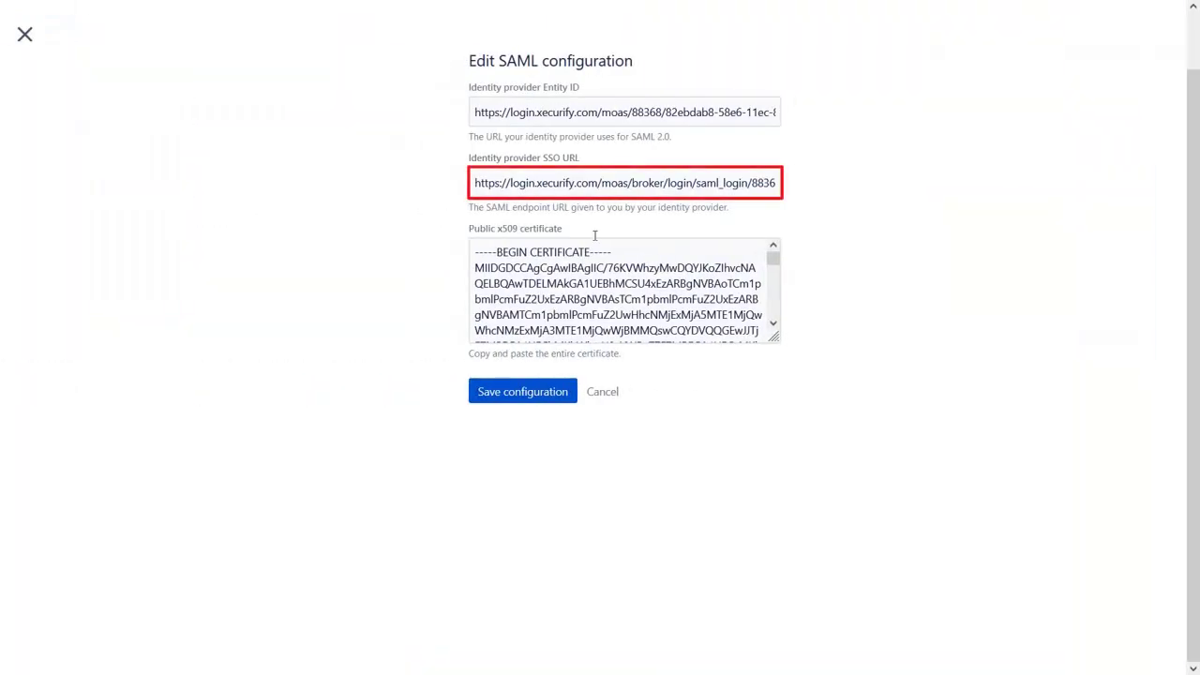
pyautogui.doubleClick(586, 185)
pyautogui.write('https://login.xecurify.com/moas/broker/login/saml_login/88368/82ebdab8-58e6-11ec-856f-02c931e36dd8')
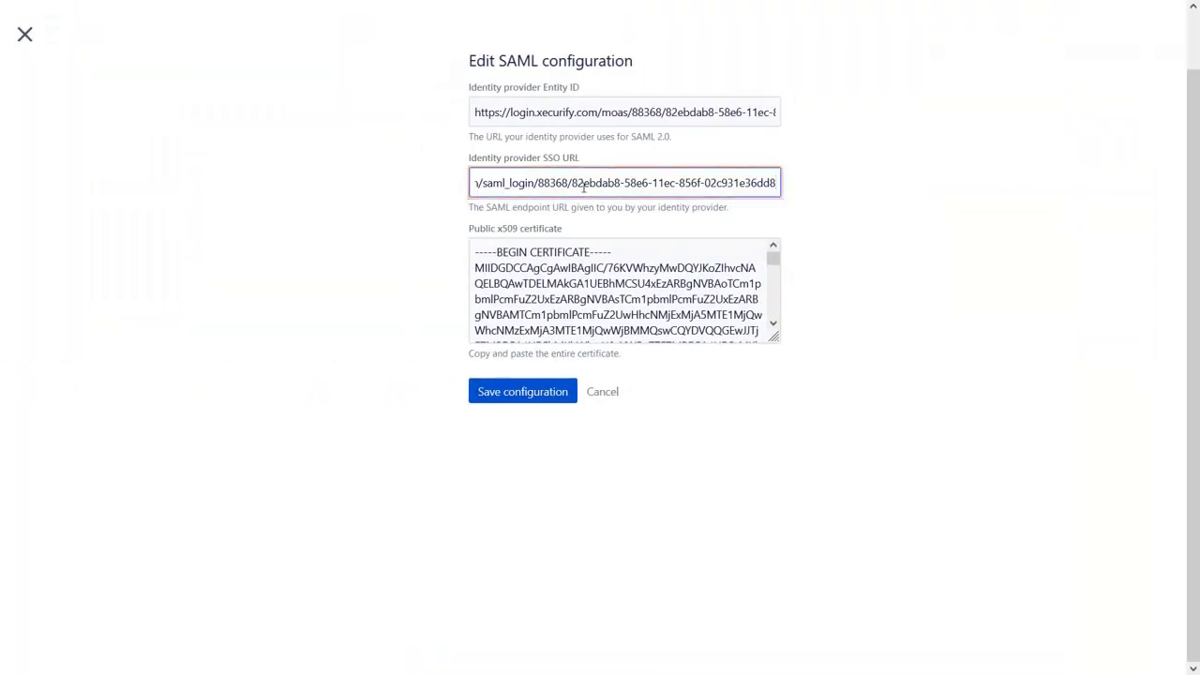
pyautogui.click(524, 397)
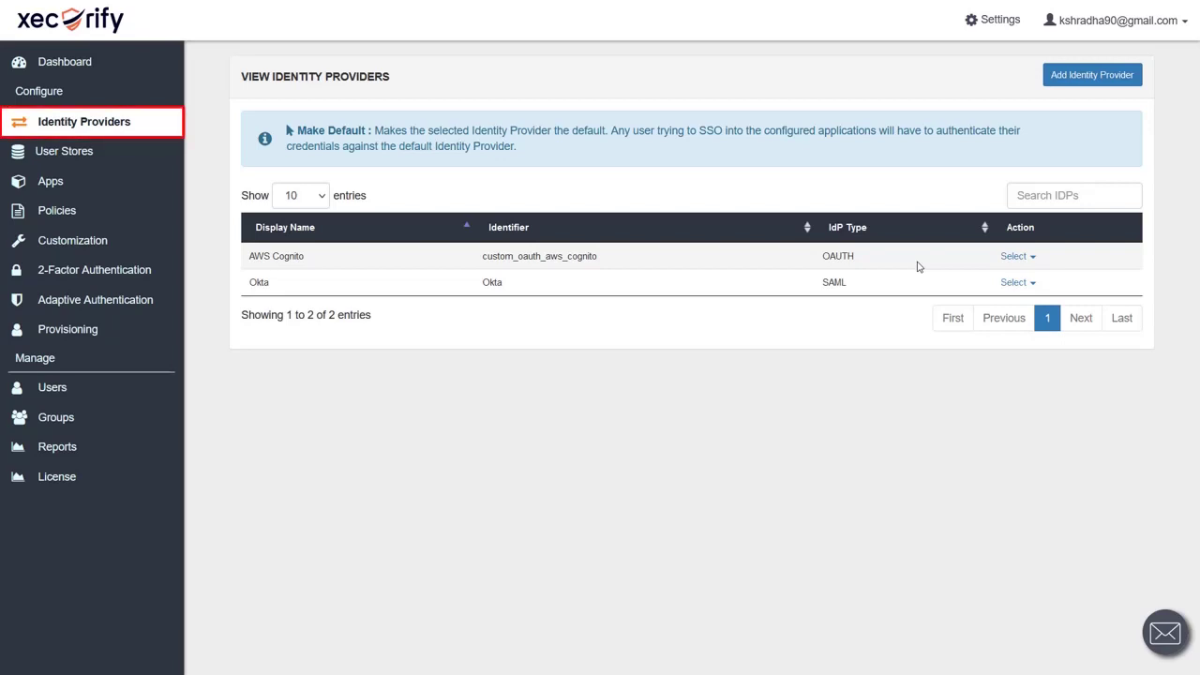
# Copy the testinstance OAuth Callback URL from the AWS Cognito provider's edit settings
pyautogui.click(1031, 256)
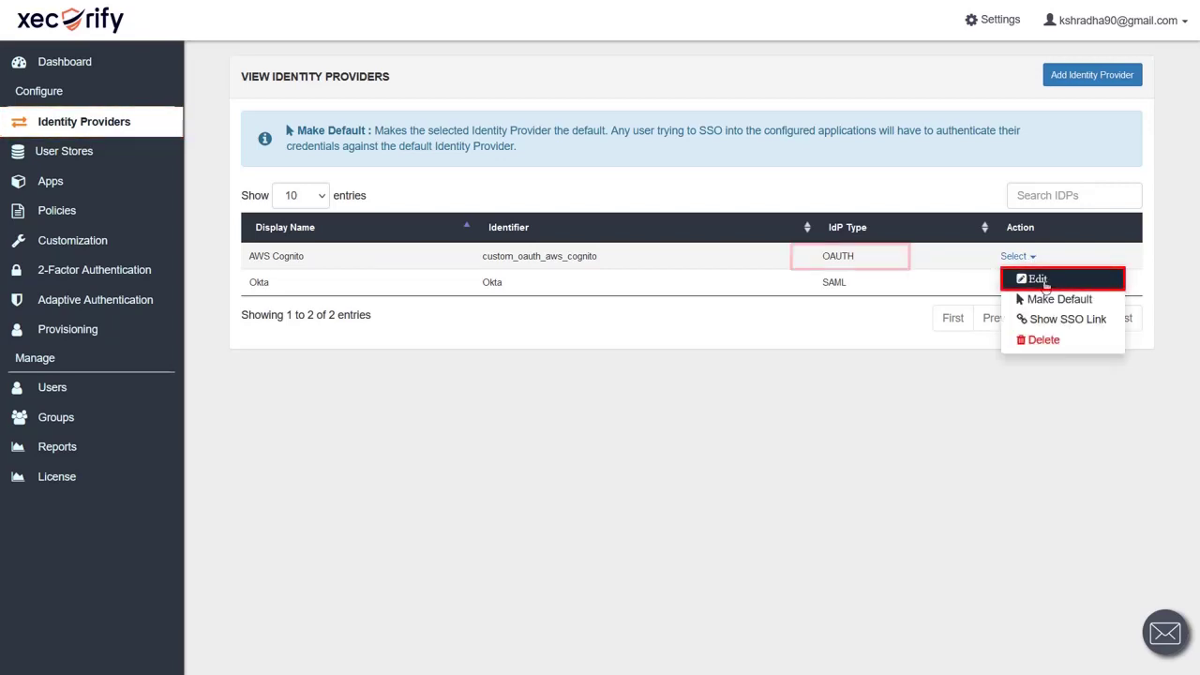
pyautogui.click(1039, 279)
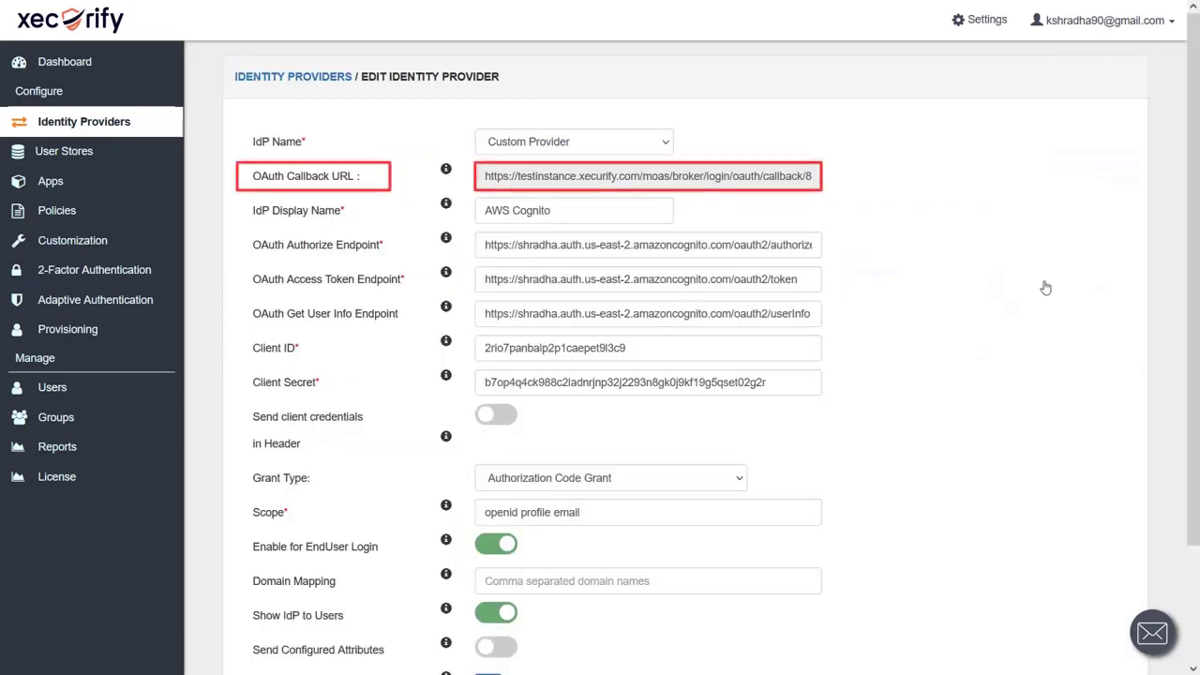
pyautogui.tripleClick(665, 177)
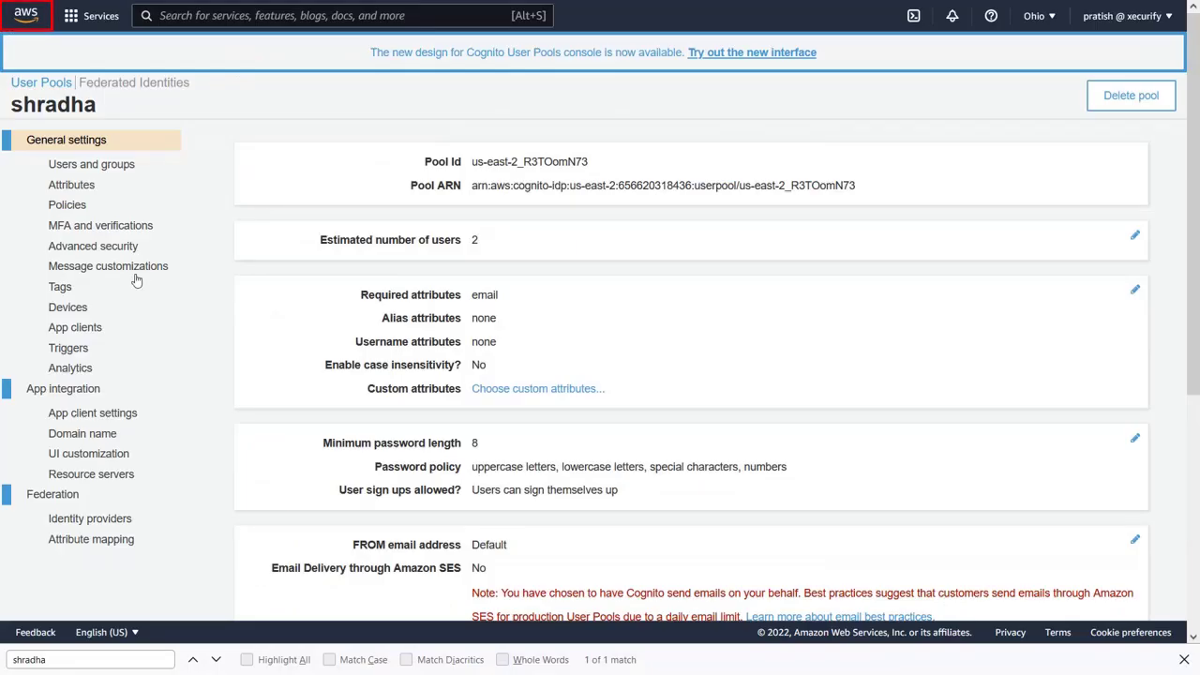
# Replace the Cognito app client's Callback URL with the testinstance.xecurify.com callback and save changes
pyautogui.click(94, 415)
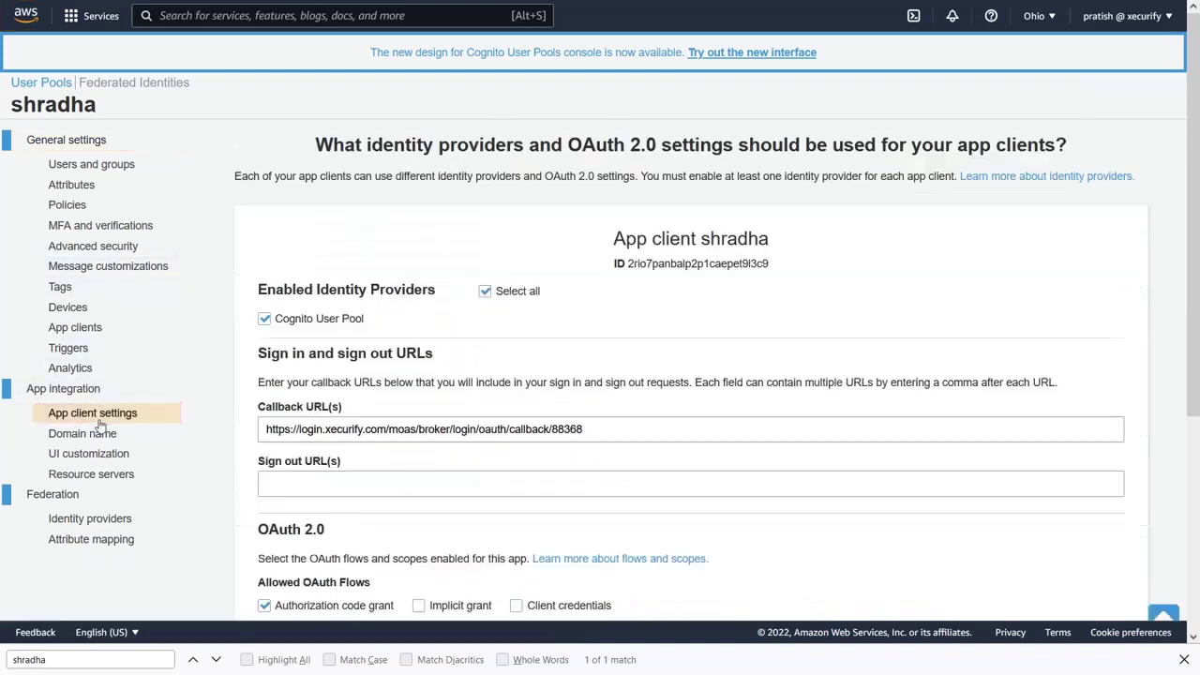
pyautogui.tripleClick(476, 428)
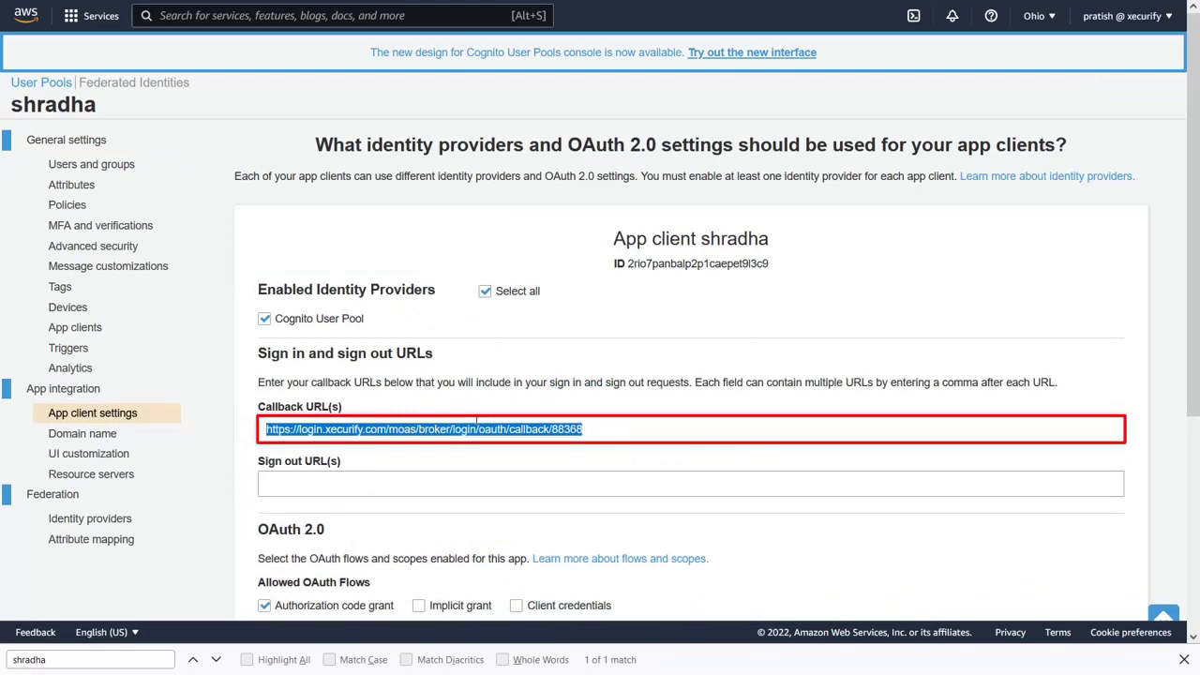
pyautogui.write('https://testinstance.xecurify.com/moas/broker/login/oauth/callback/88368')
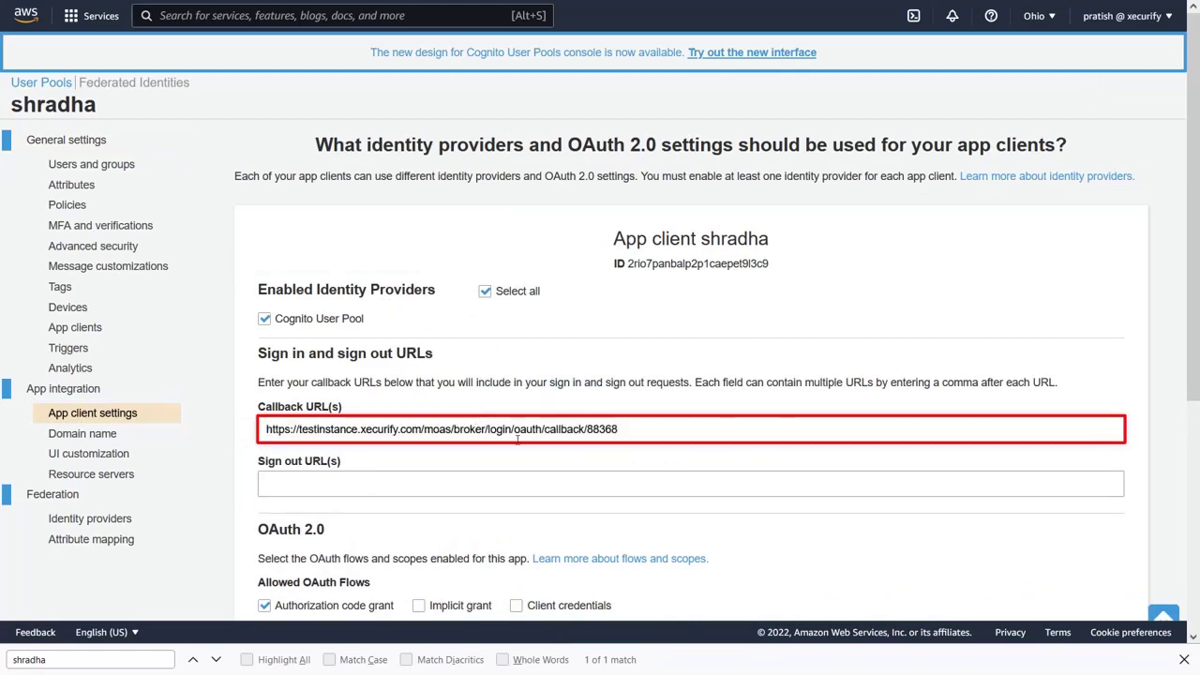
pyautogui.scroll(-3, 518, 439)
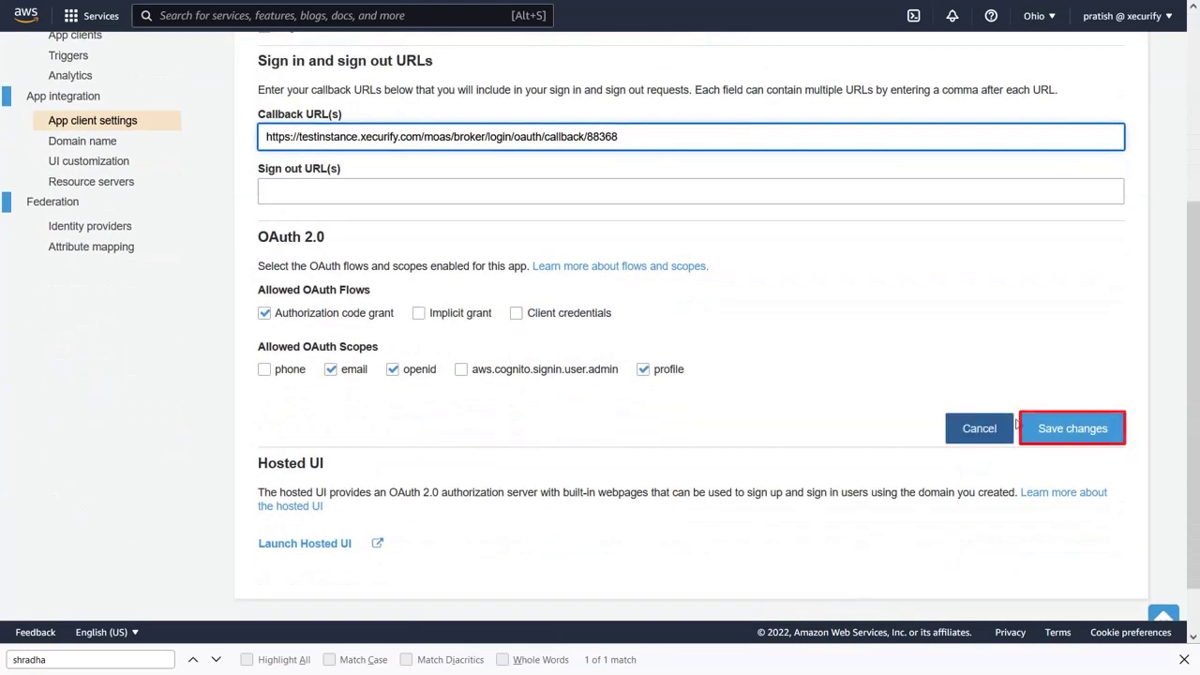
pyautogui.click(1050, 428)
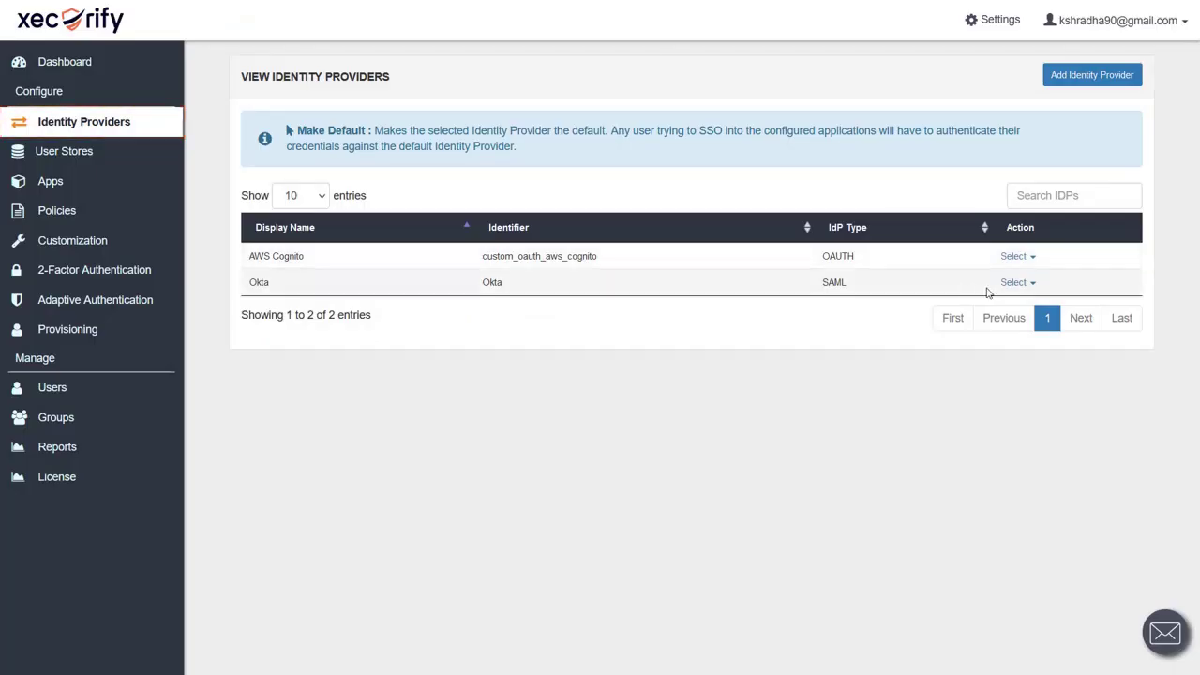
# Copy the testinstance ACS URL from the Okta provider's service-provider metadata details
pyautogui.click(1035, 285)
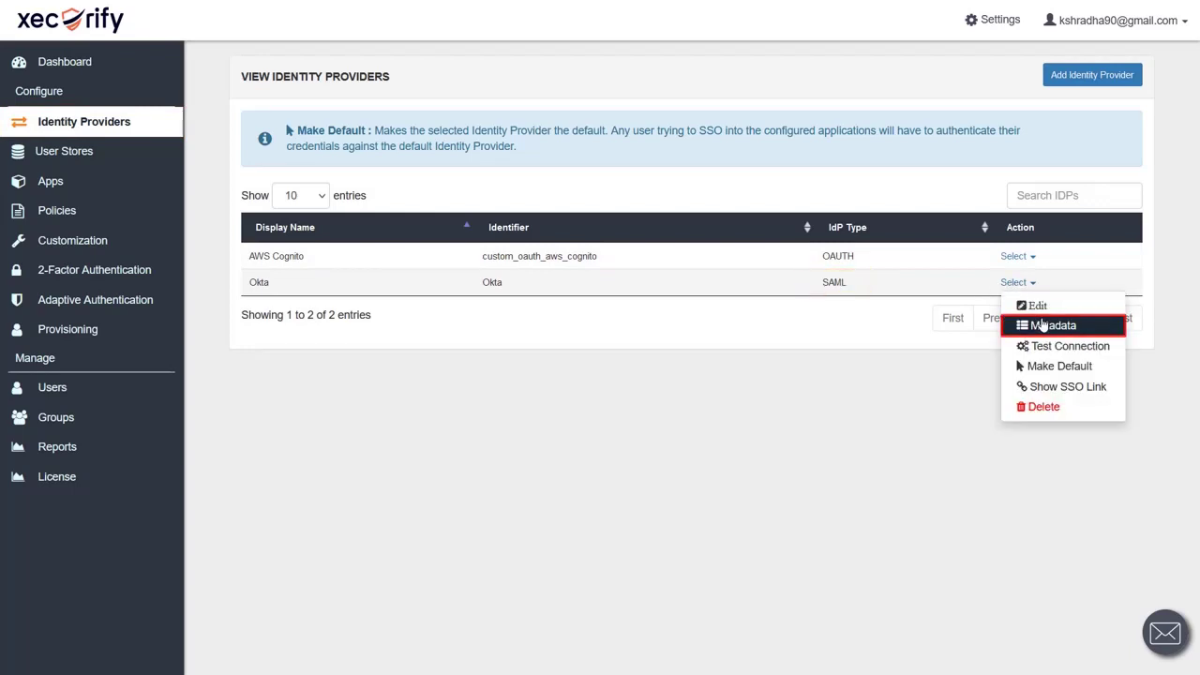
pyautogui.click(1043, 325)
pyautogui.click(385, 485)
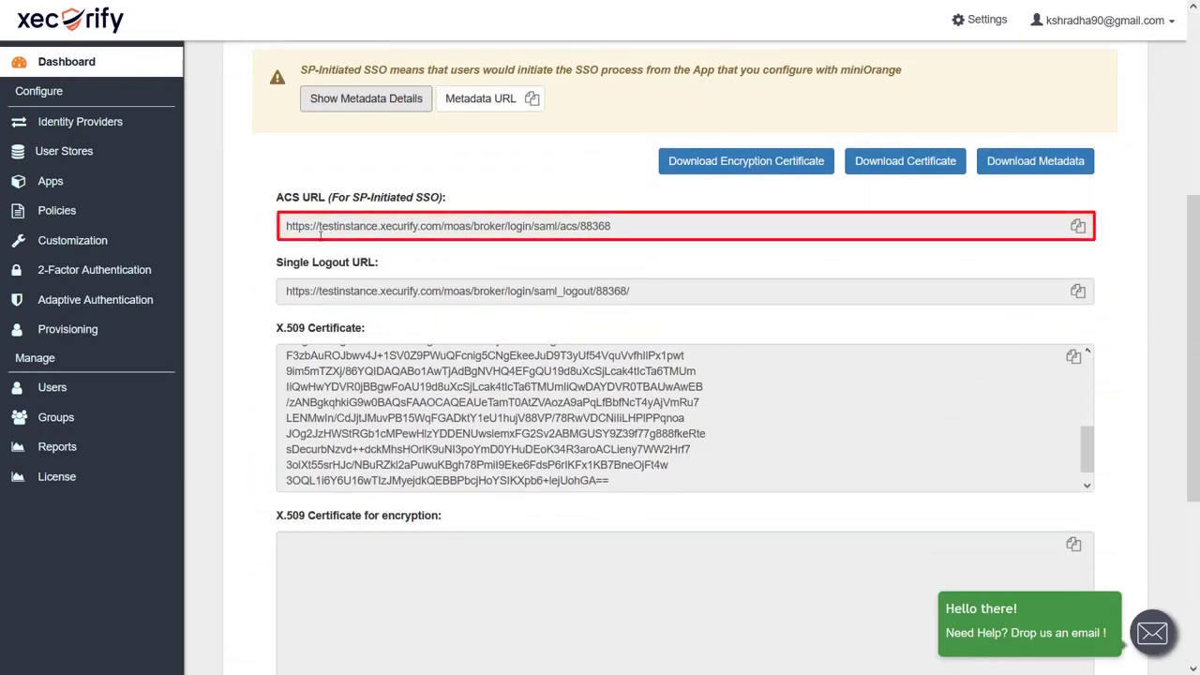
pyautogui.tripleClick(286, 226)
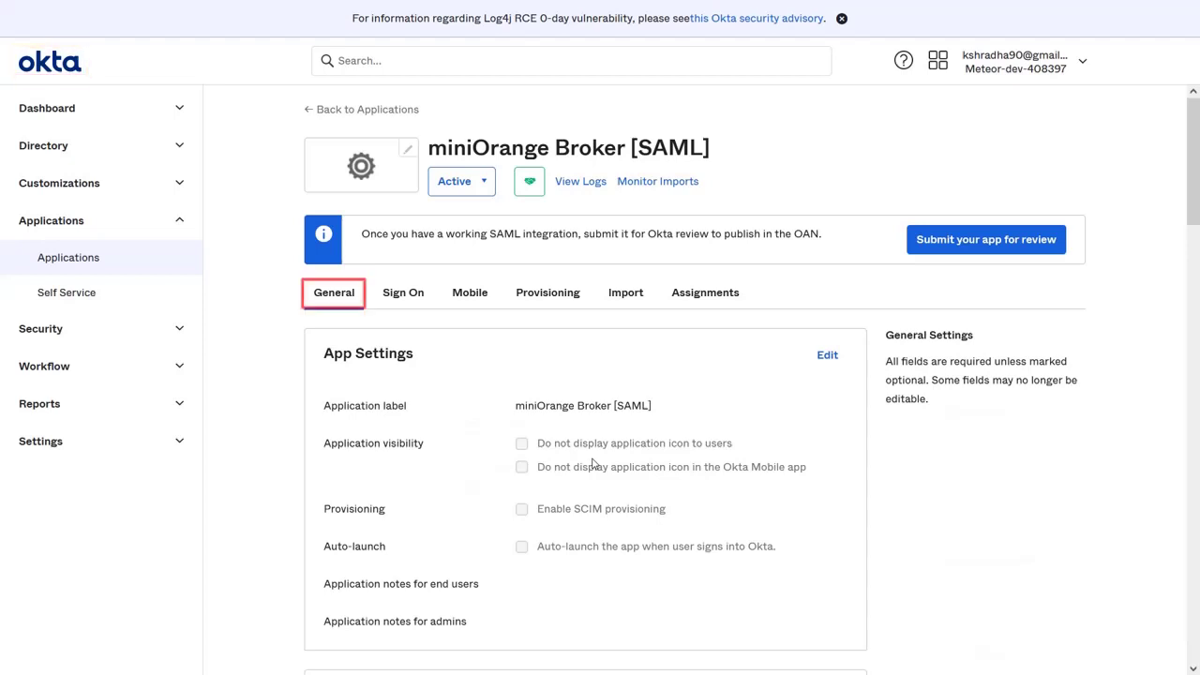
# Paste the testinstance ACS URL as the Okta app's Single sign on URL and continue to Feedback
pyautogui.scroll(-4, 592, 463)
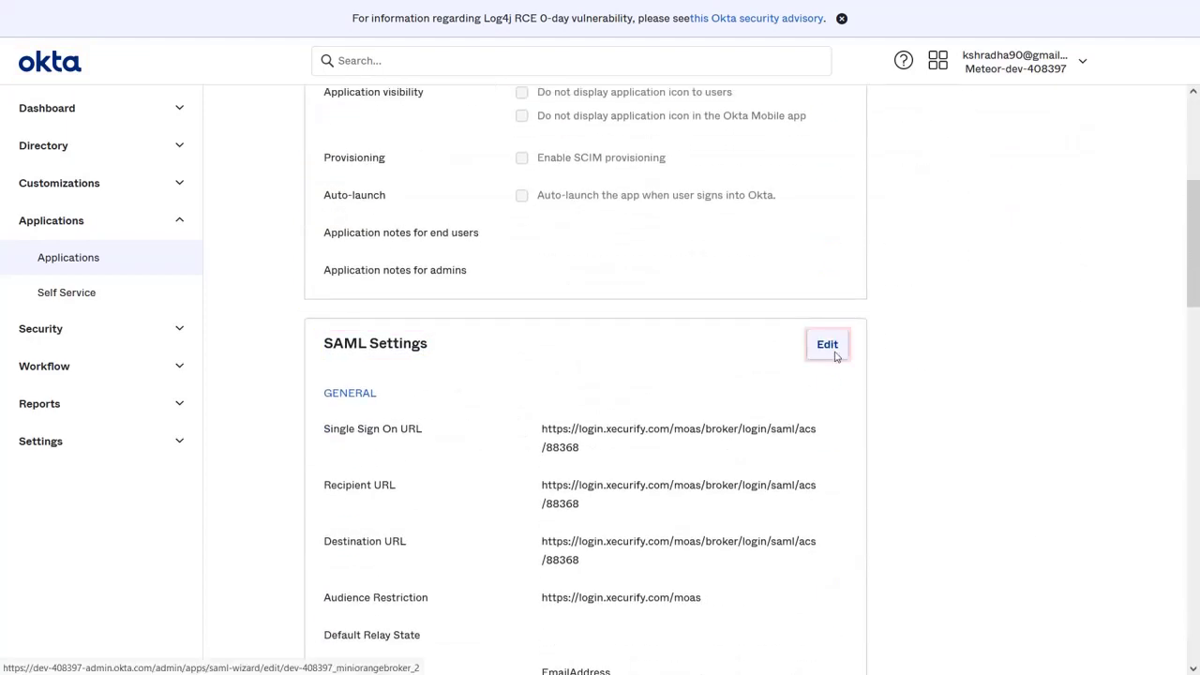
pyautogui.click(827, 344)
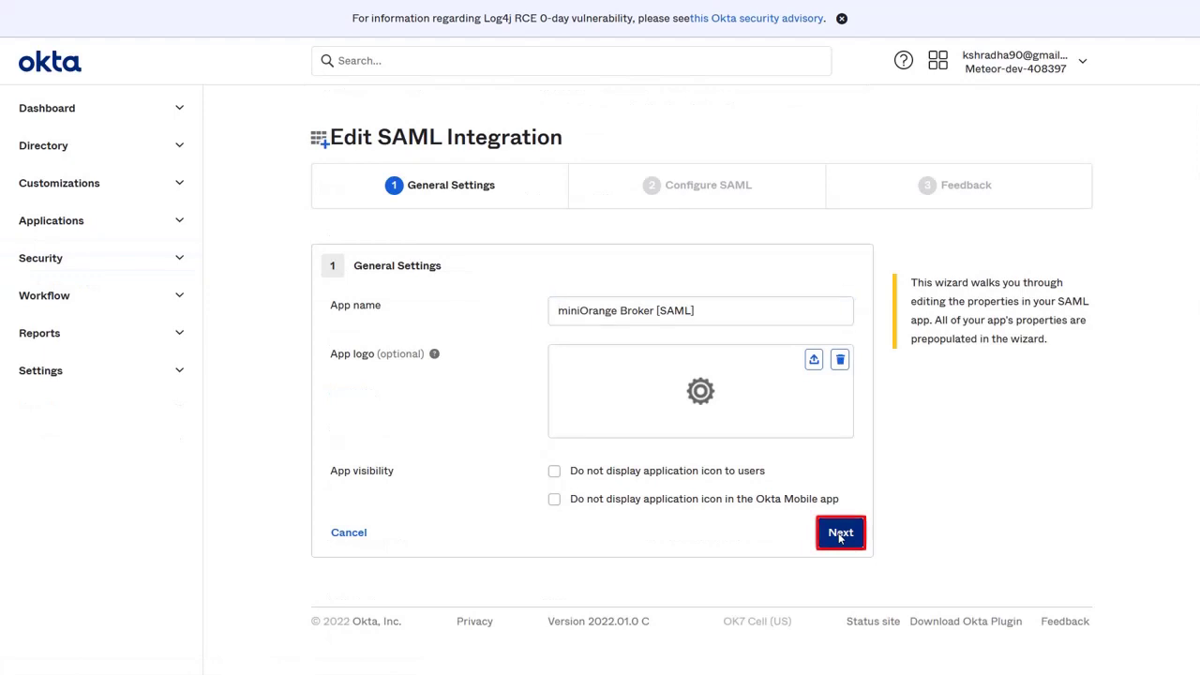
pyautogui.click(841, 533)
pyautogui.hotkey('ctrl', 'a')
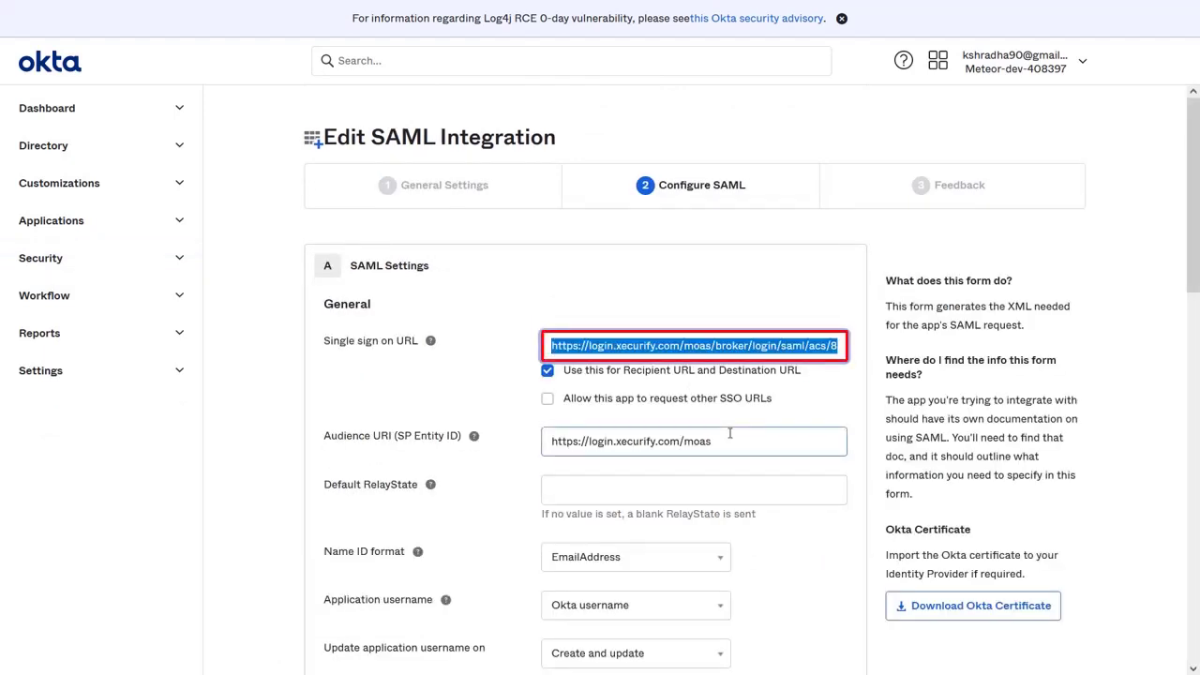
pyautogui.hotkey('ctrl', 'v')
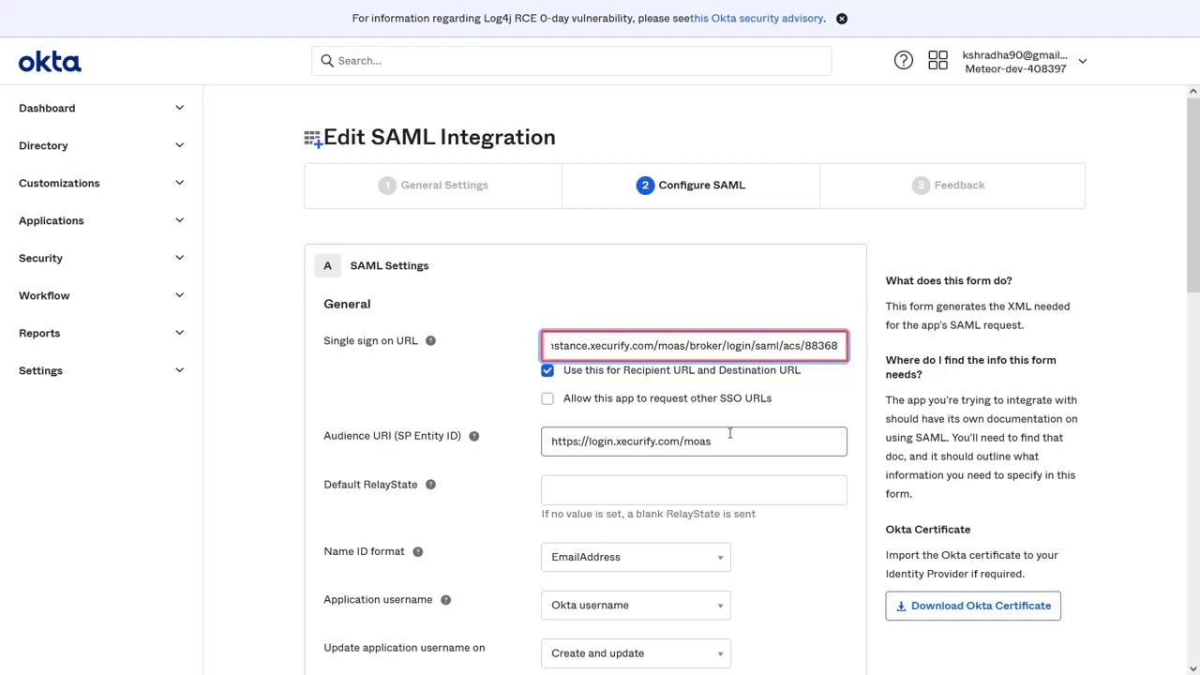
pyautogui.scroll(-10, 728, 451)
pyautogui.scroll(-2, 764, 386)
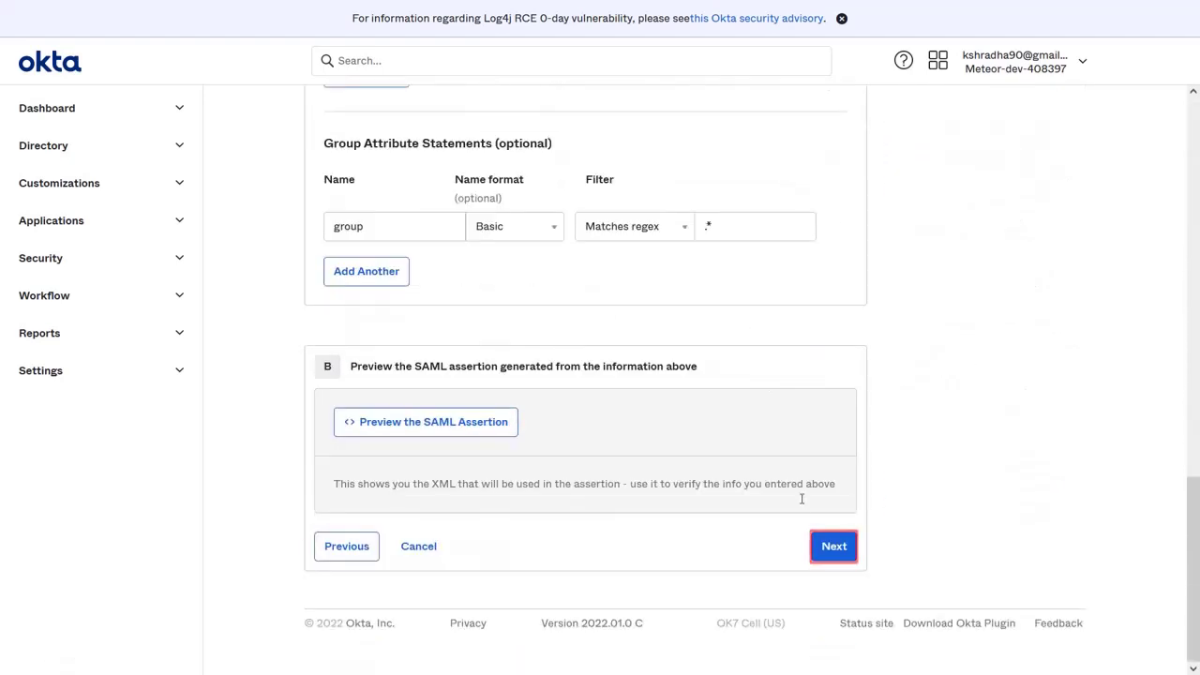
pyautogui.click(831, 548)
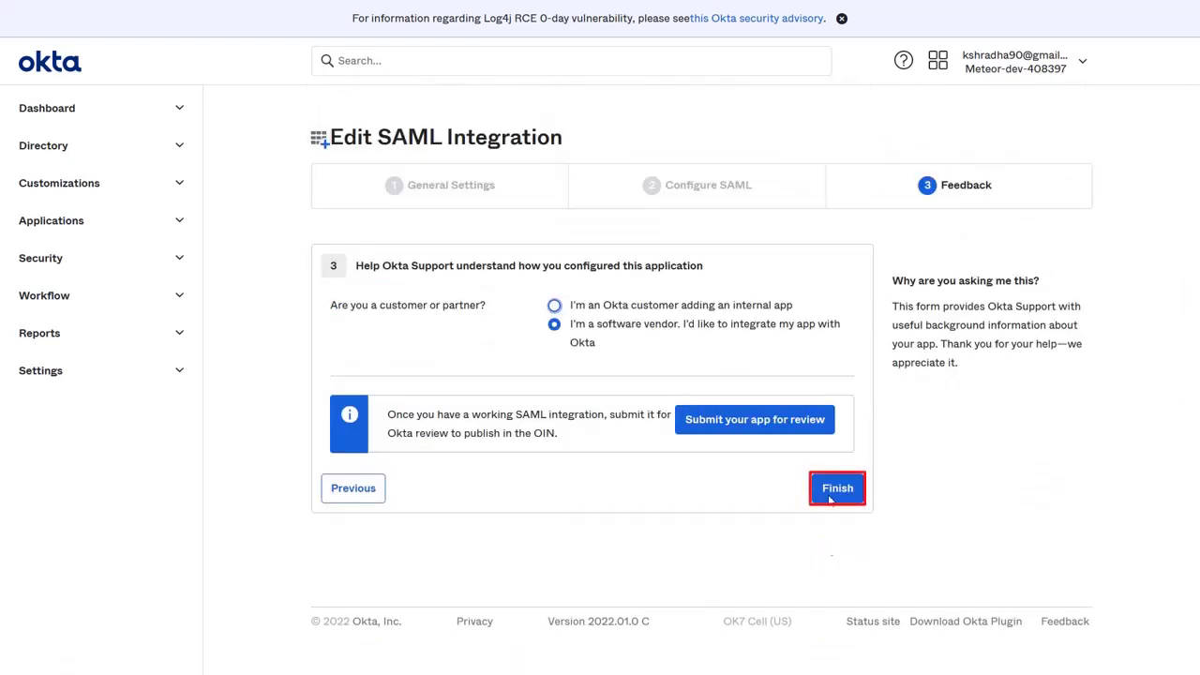
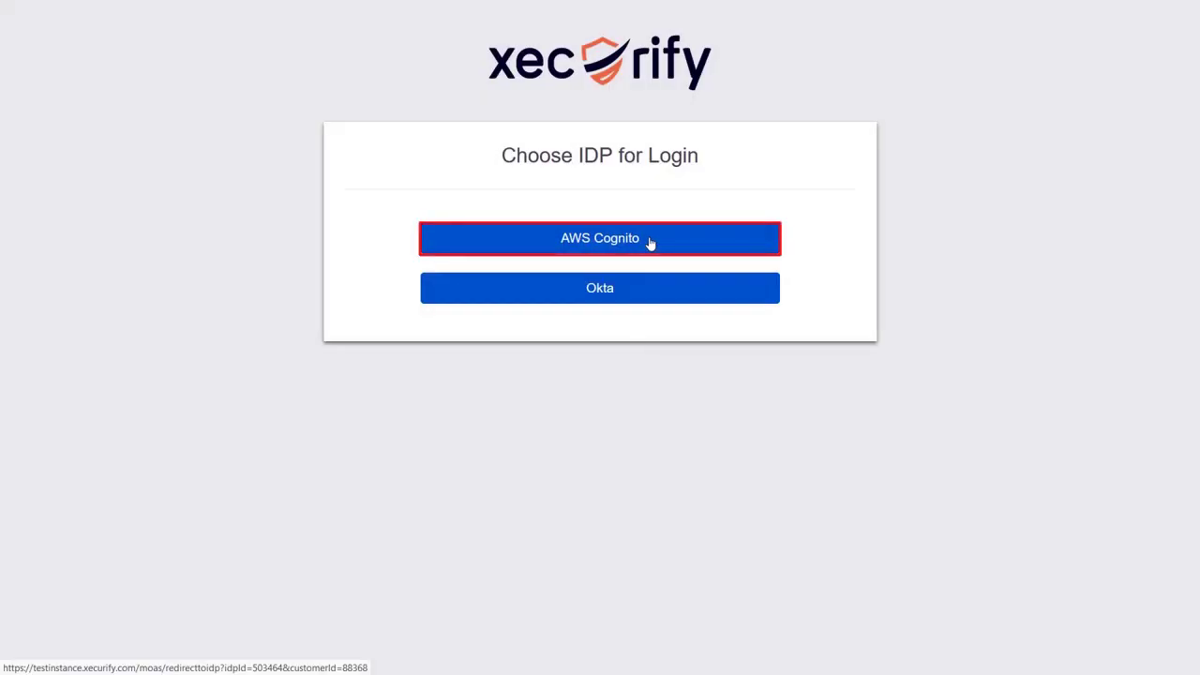
pyautogui.click(650, 242)
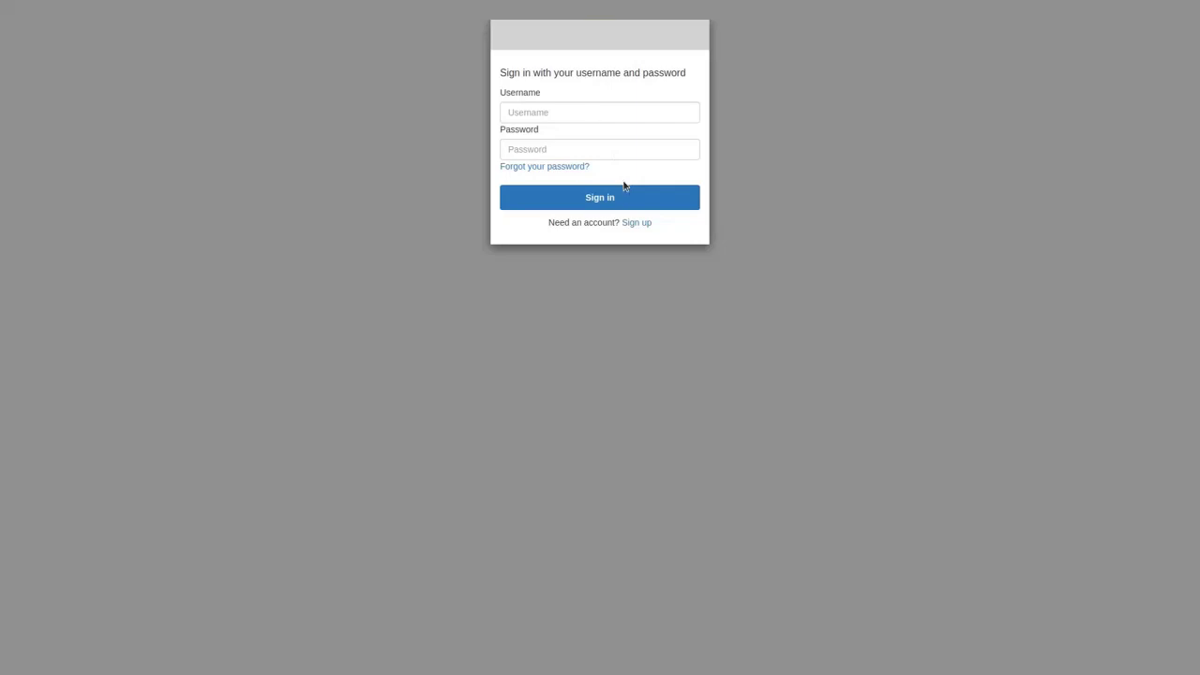
pyautogui.click(594, 115)
pyautogui.write('shradha')
pyautogui.press('Tab')
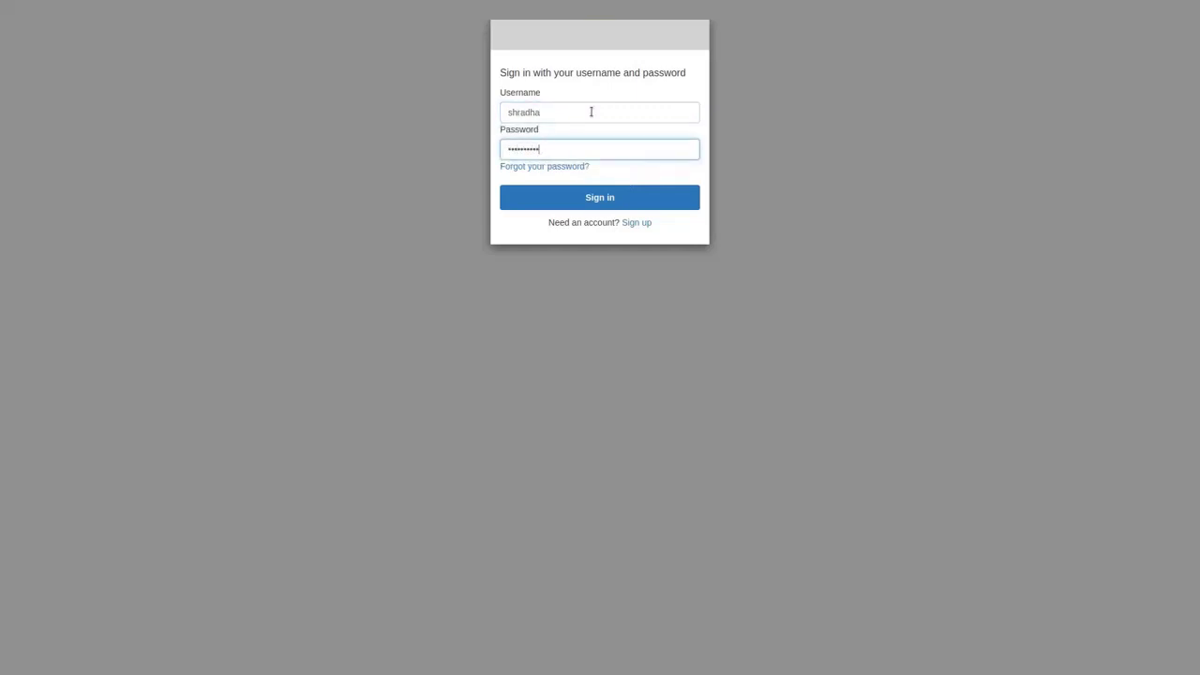
pyautogui.click(665, 197)
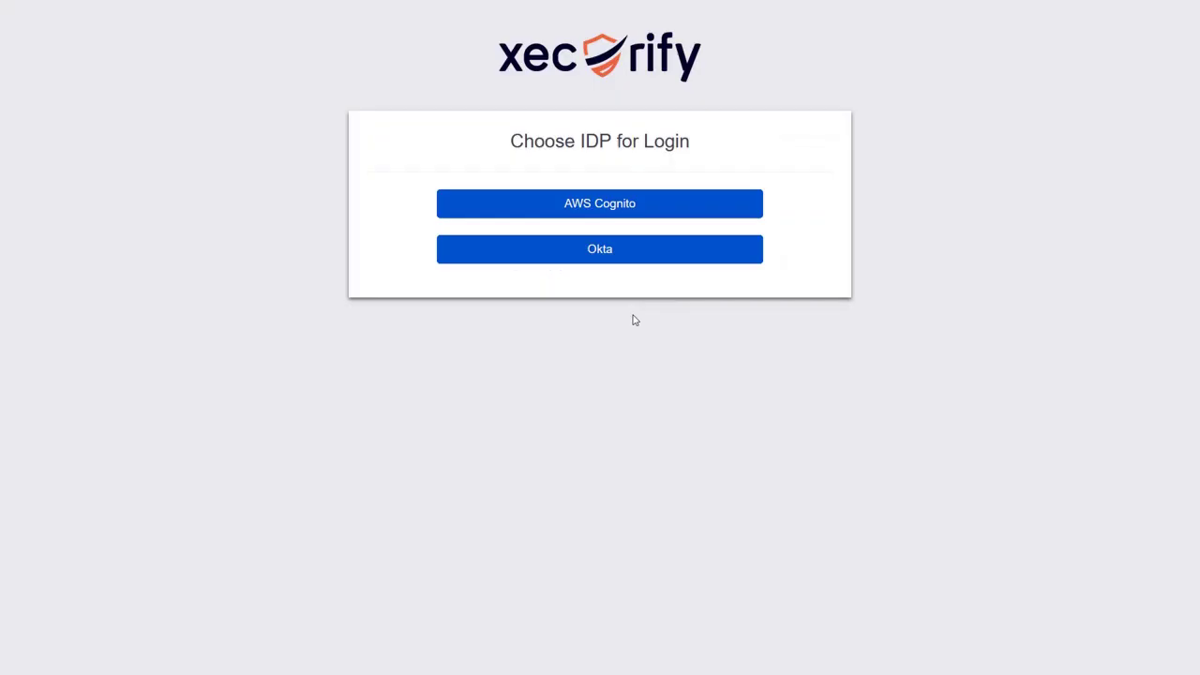
pyautogui.click(607, 253)
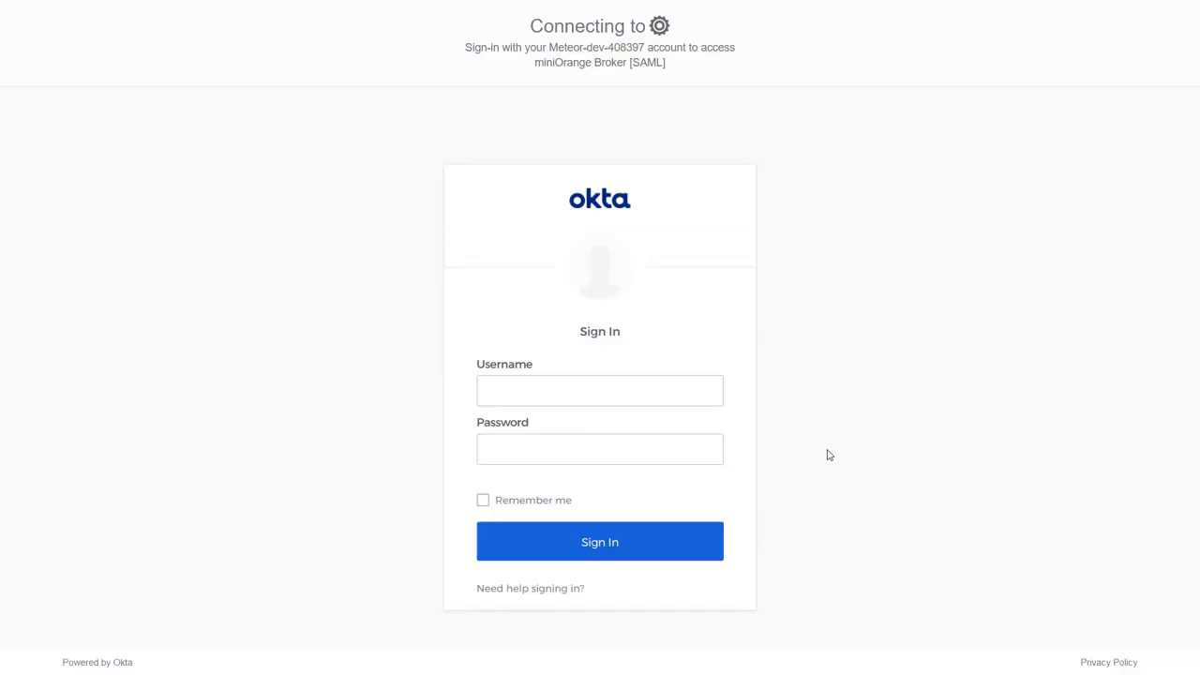
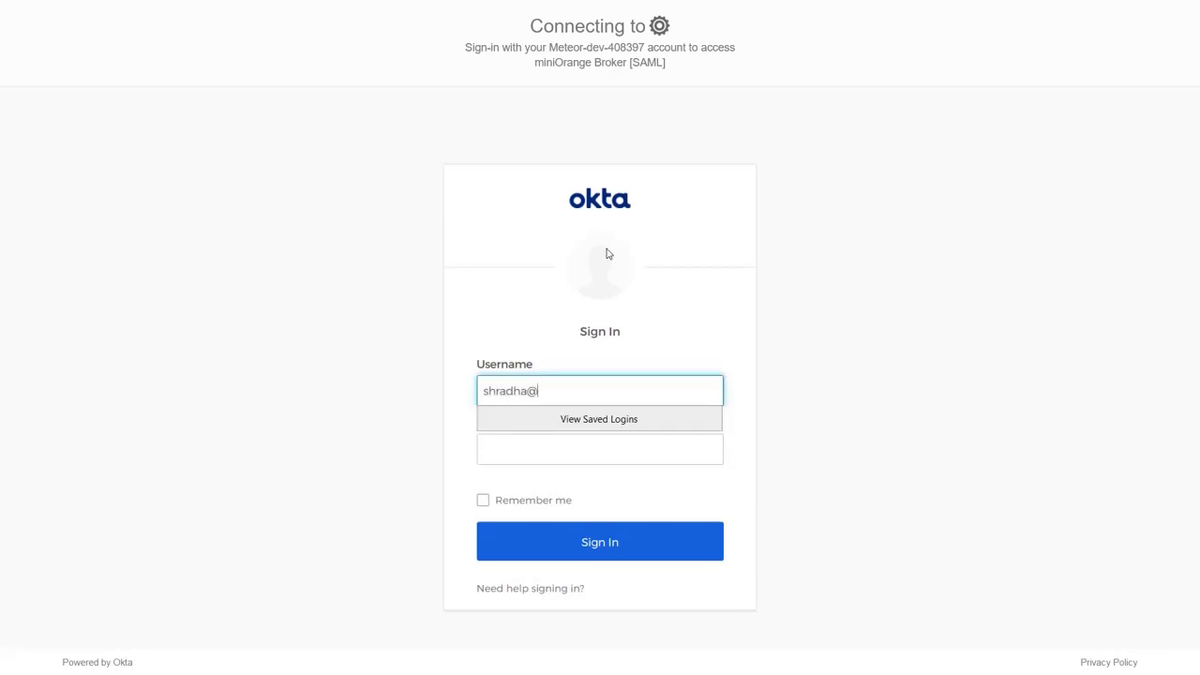
# Sign in to Okta with the Okta user's email address and password
pyautogui.press('Tab')
pyautogui.write('•••••••••••')
pyautogui.press('Return')
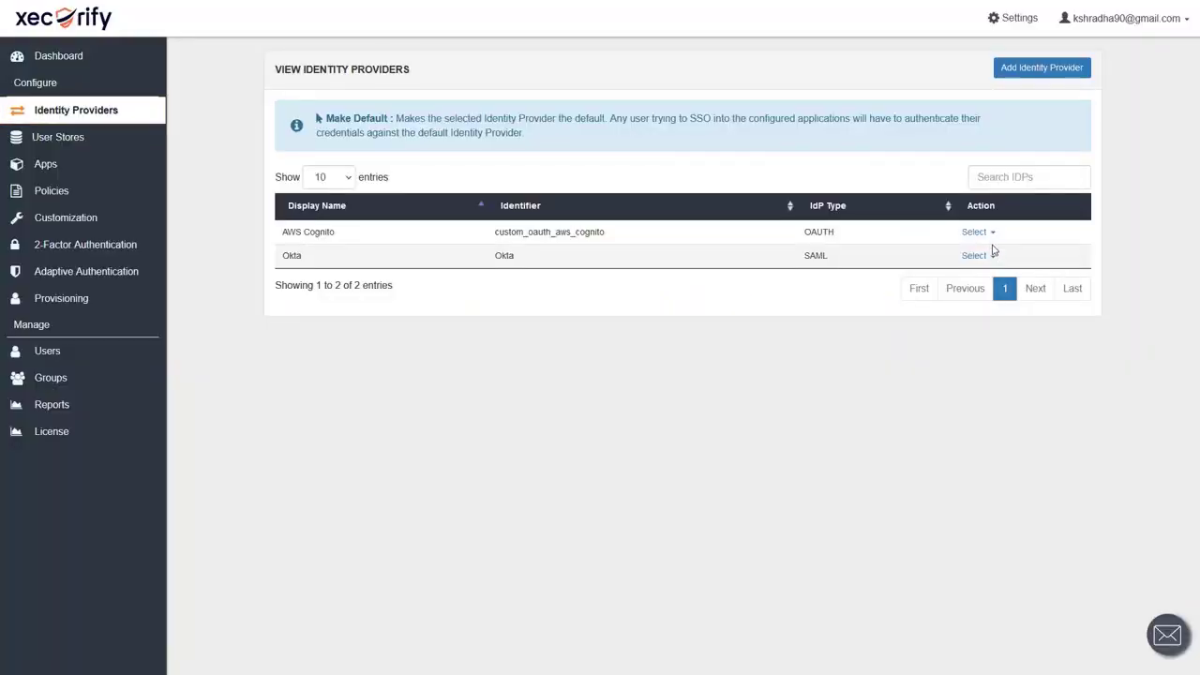
# Set the AWS Cognito provider's domain mapping to xecurify.com and save it
pyautogui.click(977, 233)
pyautogui.click(996, 255)
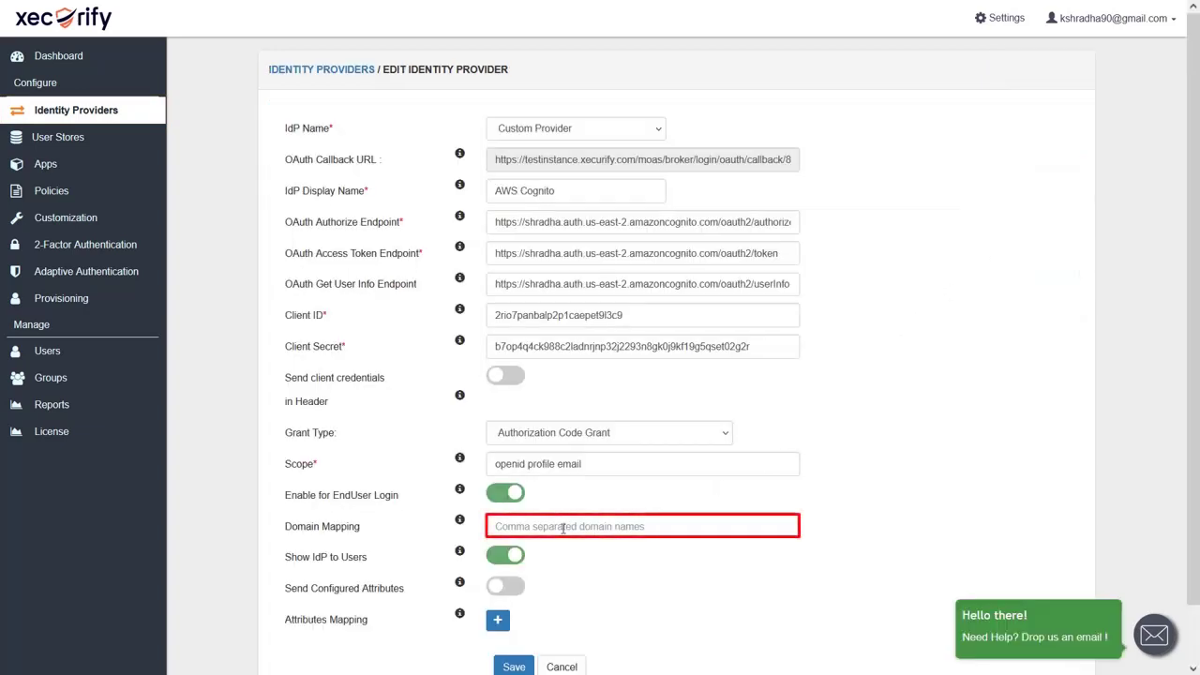
pyautogui.write('xecurify.com')
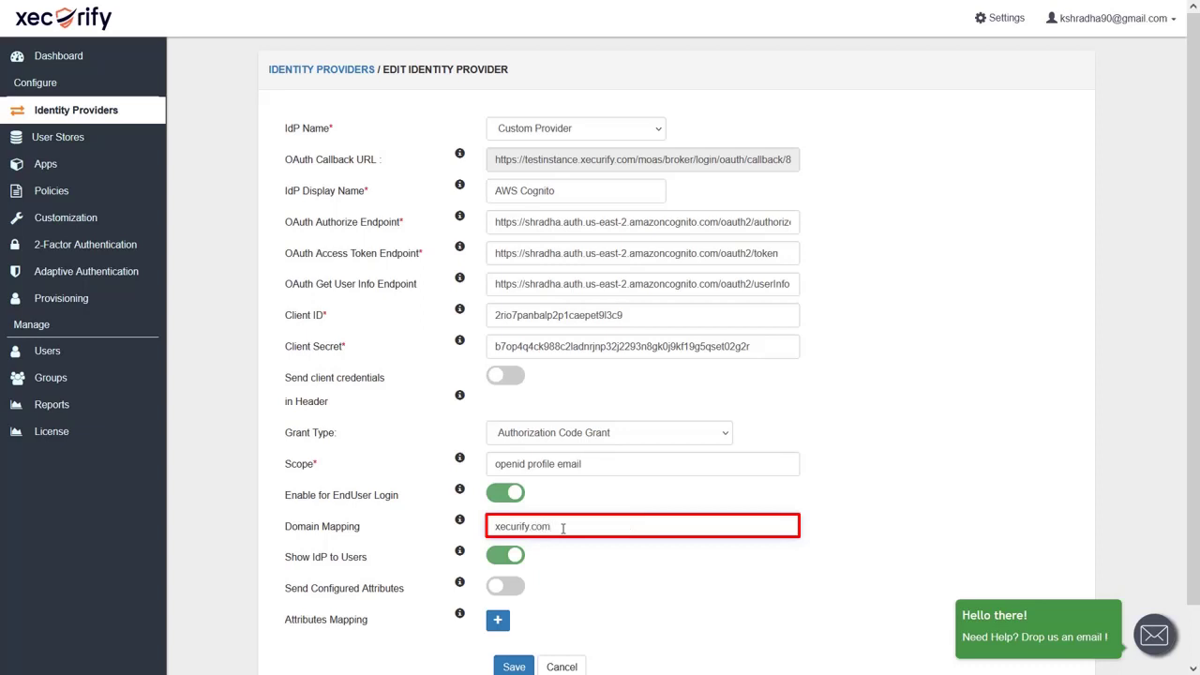
pyautogui.click(514, 668)
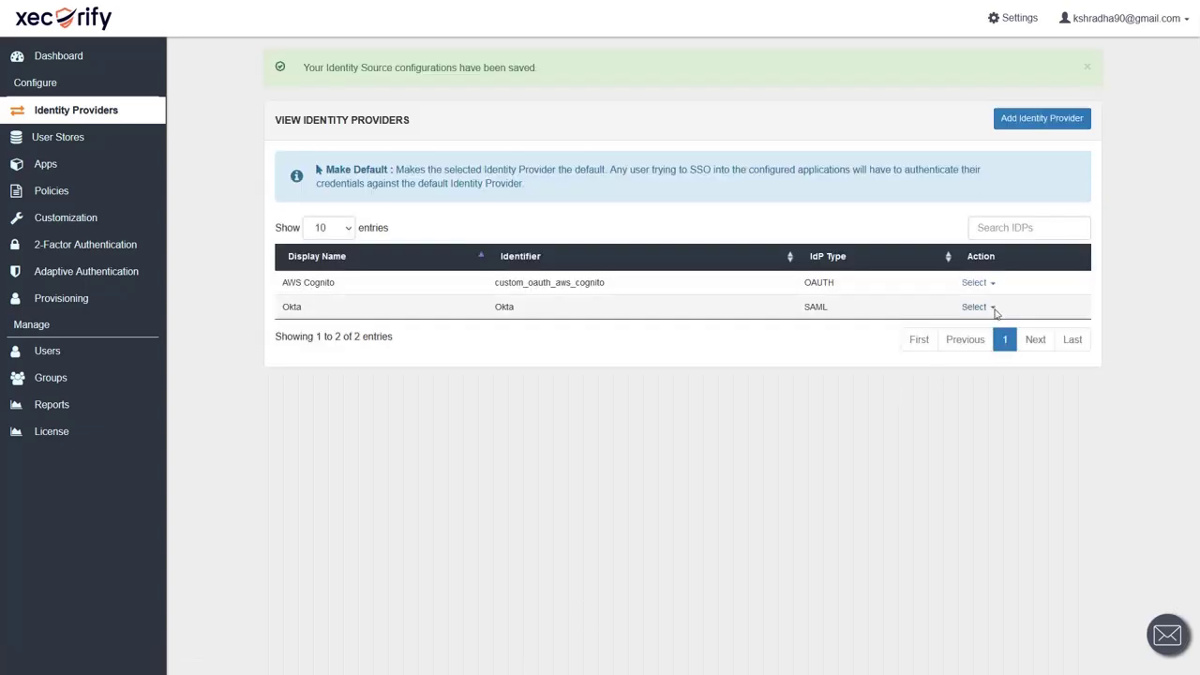
# Set the Okta provider's domain mapping to miniorange.com and save it
pyautogui.click(973, 308)
pyautogui.click(996, 327)
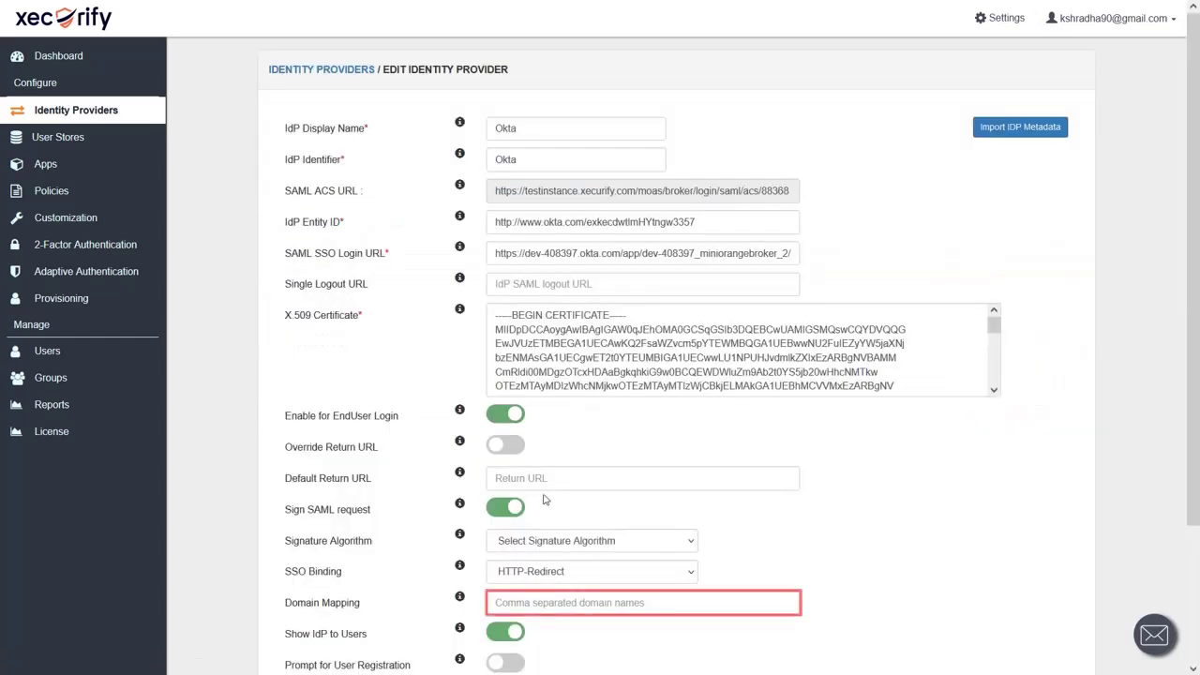
pyautogui.write('mi')
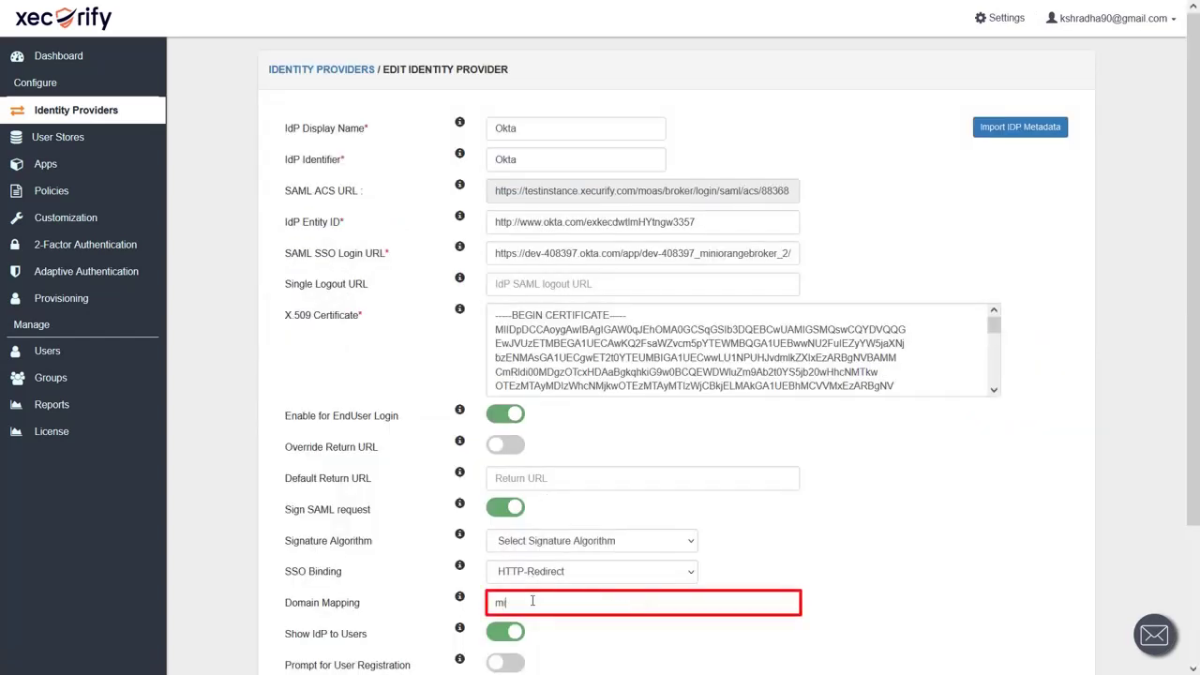
pyautogui.write('niorange.com')
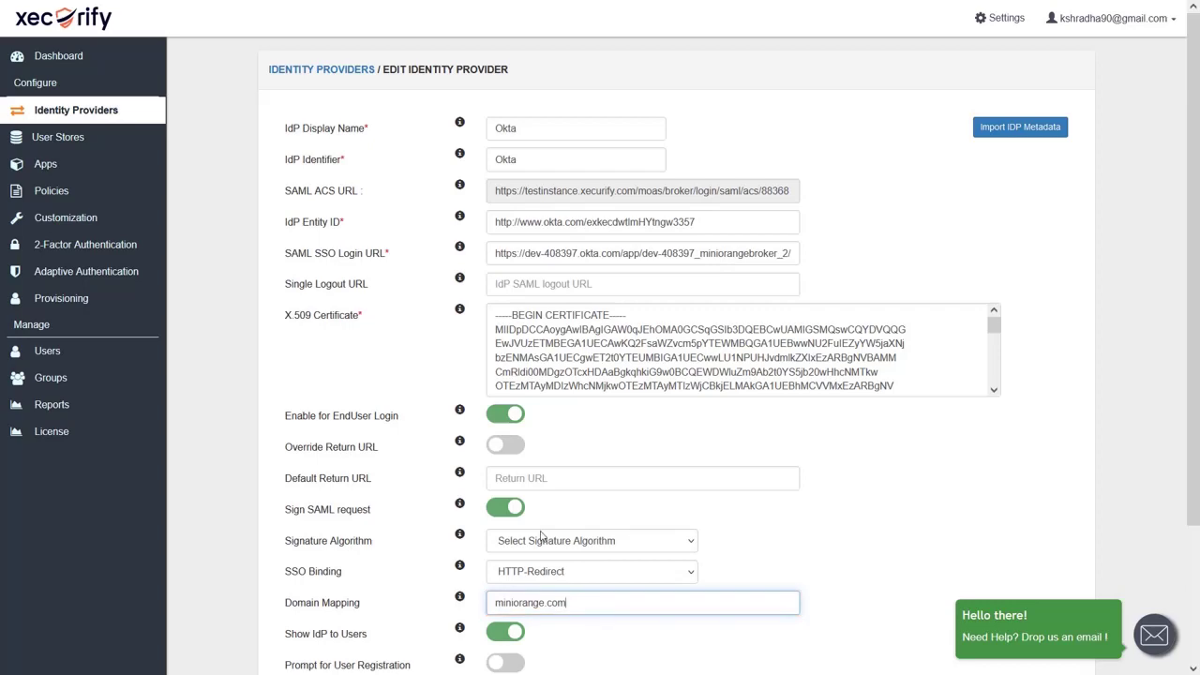
pyautogui.scroll(-2, 540, 537)
pyautogui.click(507, 616)
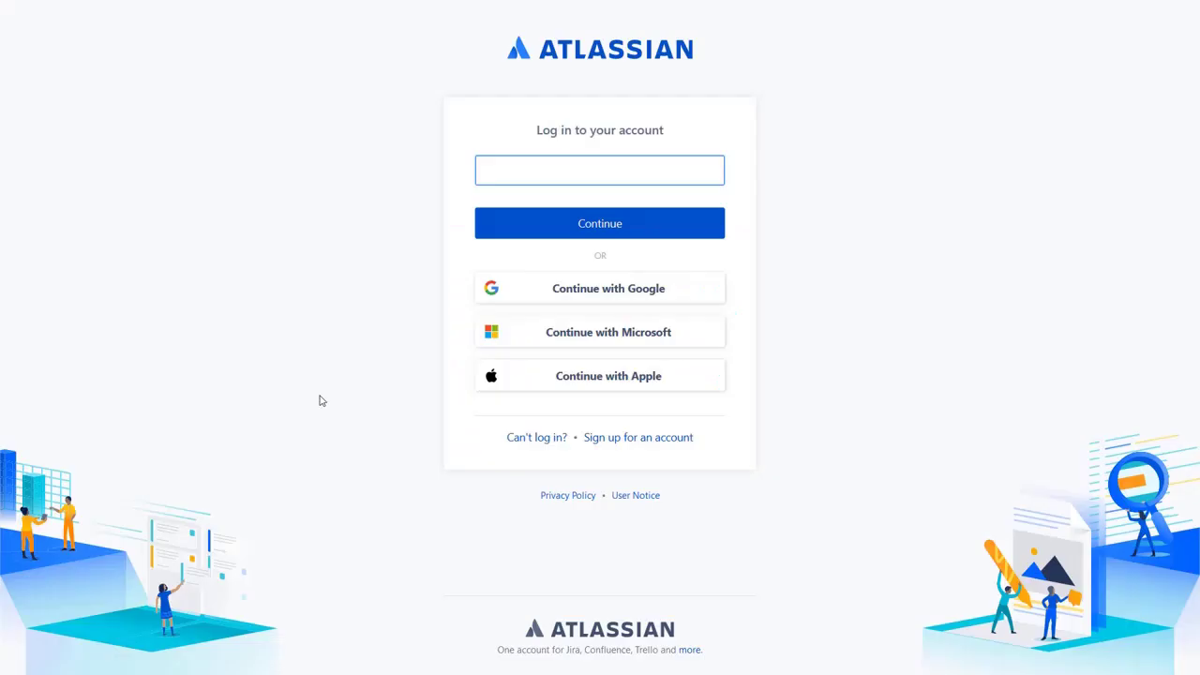
# Submit a user email on the Atlassian login, then sign in through Okta with a miniorange.com account
pyautogui.press('Return')
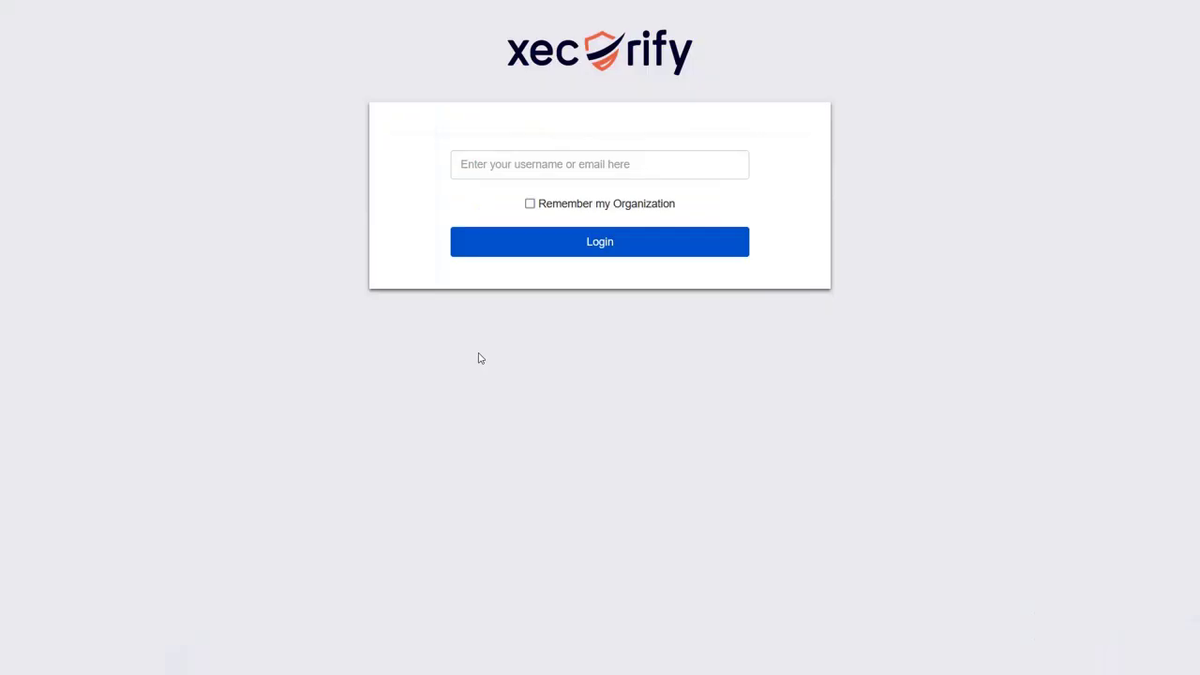
pyautogui.click(488, 163)
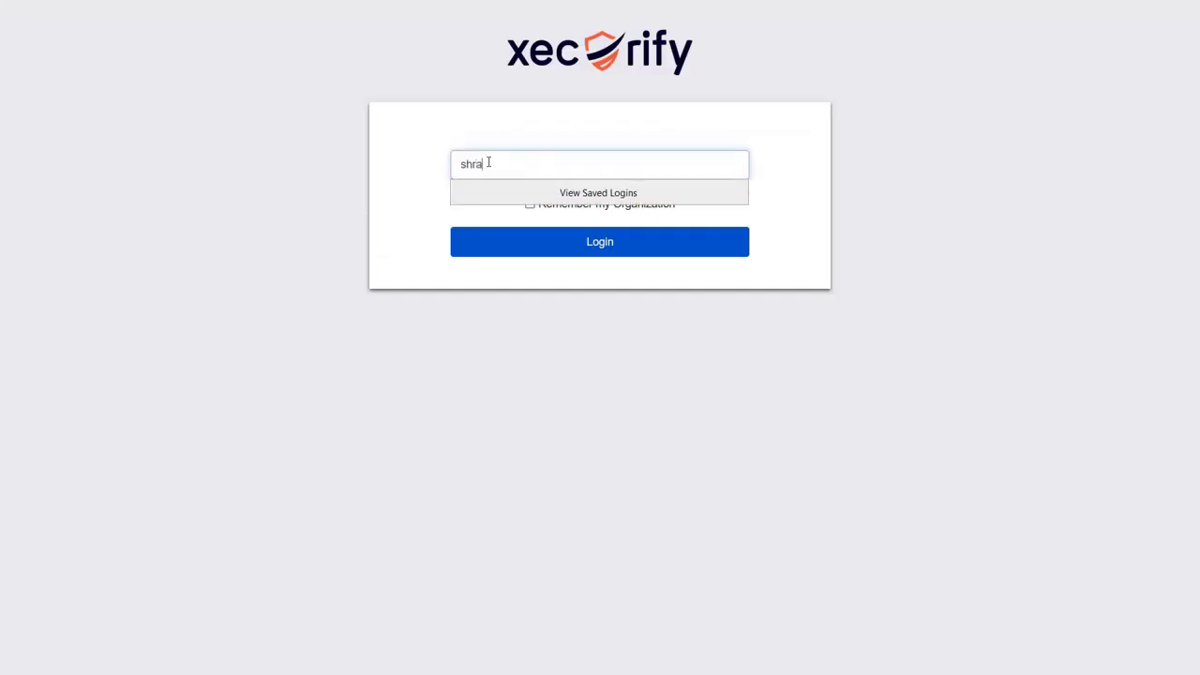
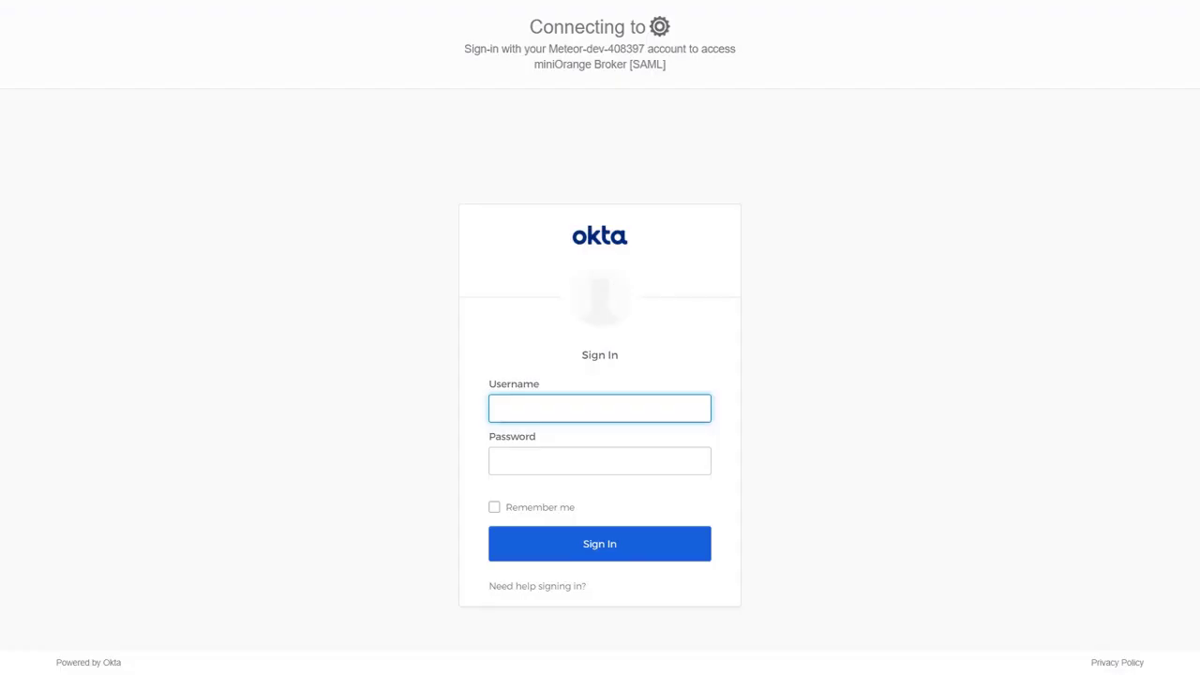
pyautogui.click(644, 462)
pyautogui.write('•••••••••••')
pyautogui.click(628, 544)
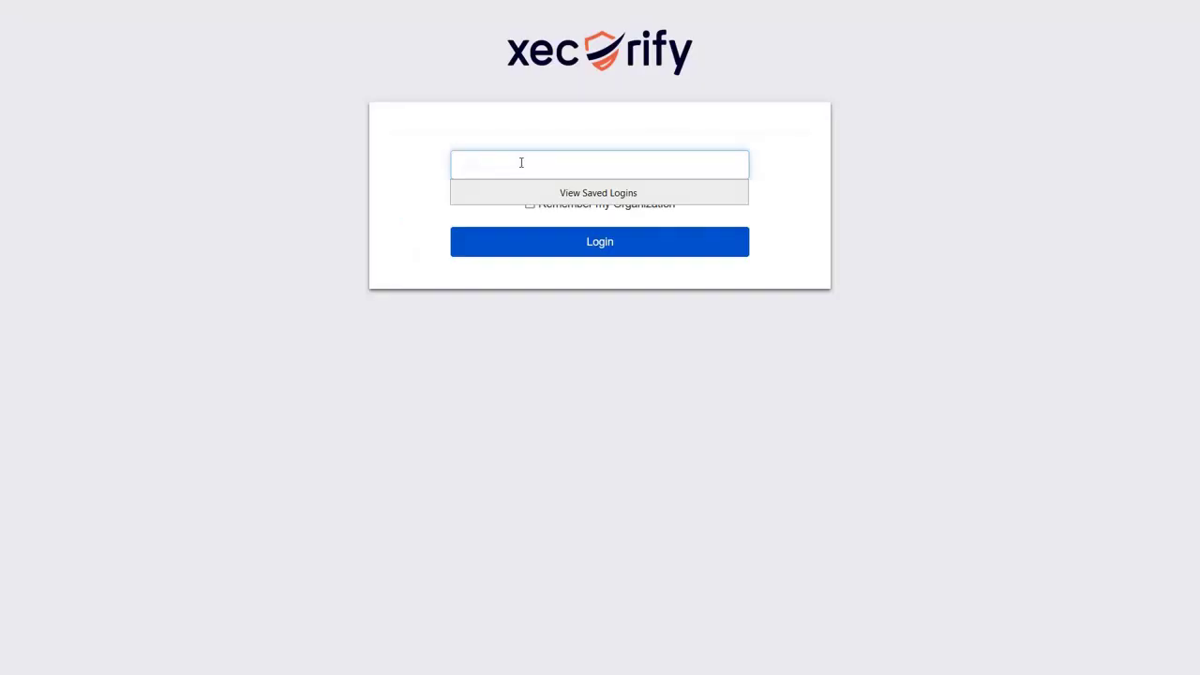
# Log in with a xecurify.com email to confirm it redirects to the AWS Cognito sign-in
pyautogui.click(562, 214)
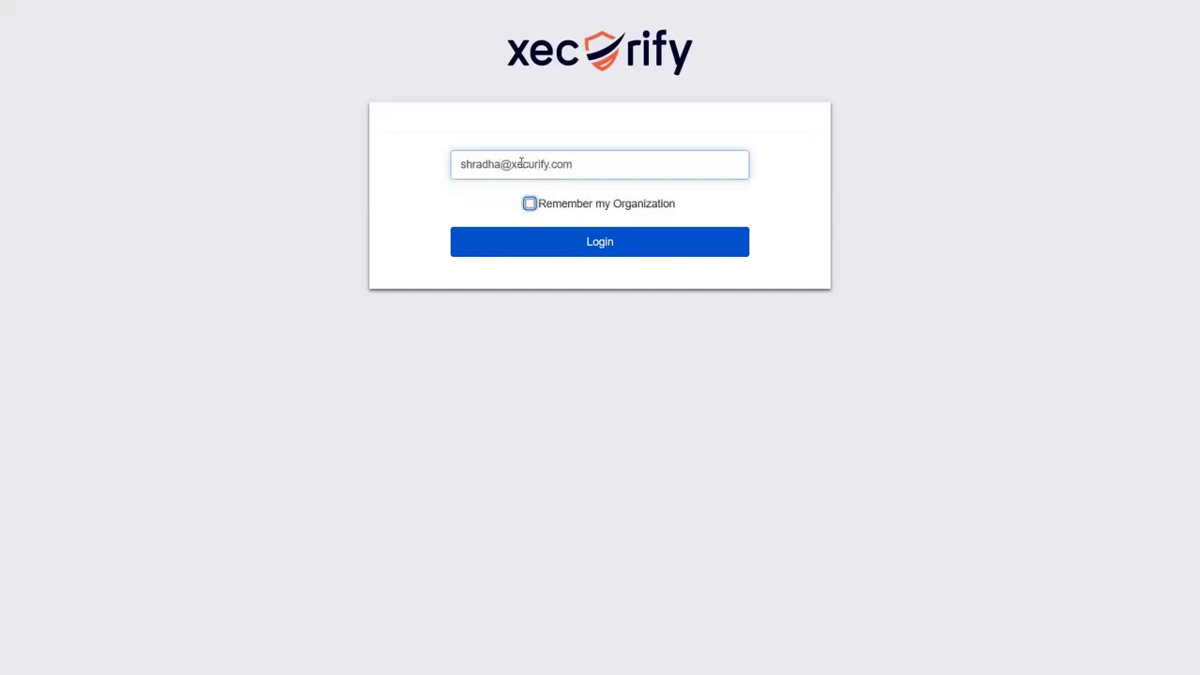
pyautogui.click(614, 243)
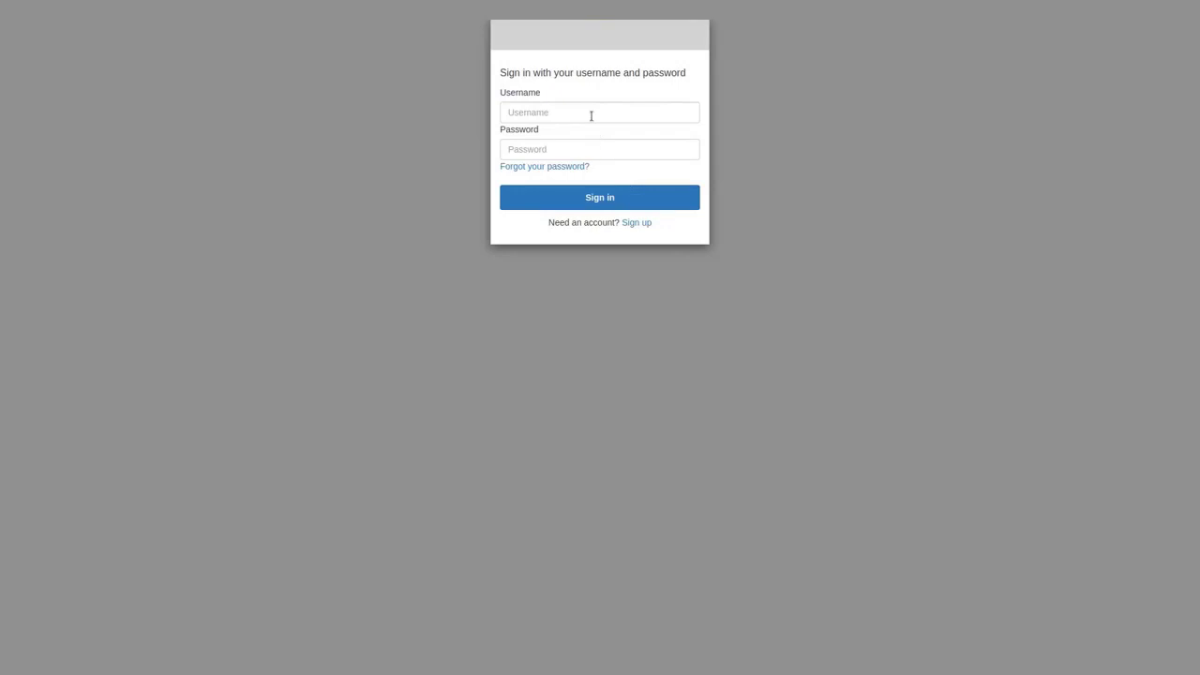
# Sign in to AWS Cognito with the saved Cognito username and its password
pyautogui.click(592, 115)
pyautogui.press('Down')
pyautogui.press('Down')
pyautogui.press('Down')
pyautogui.press('Return')
pyautogui.press('Tab')
pyautogui.write('*******')
pyautogui.click(665, 197)
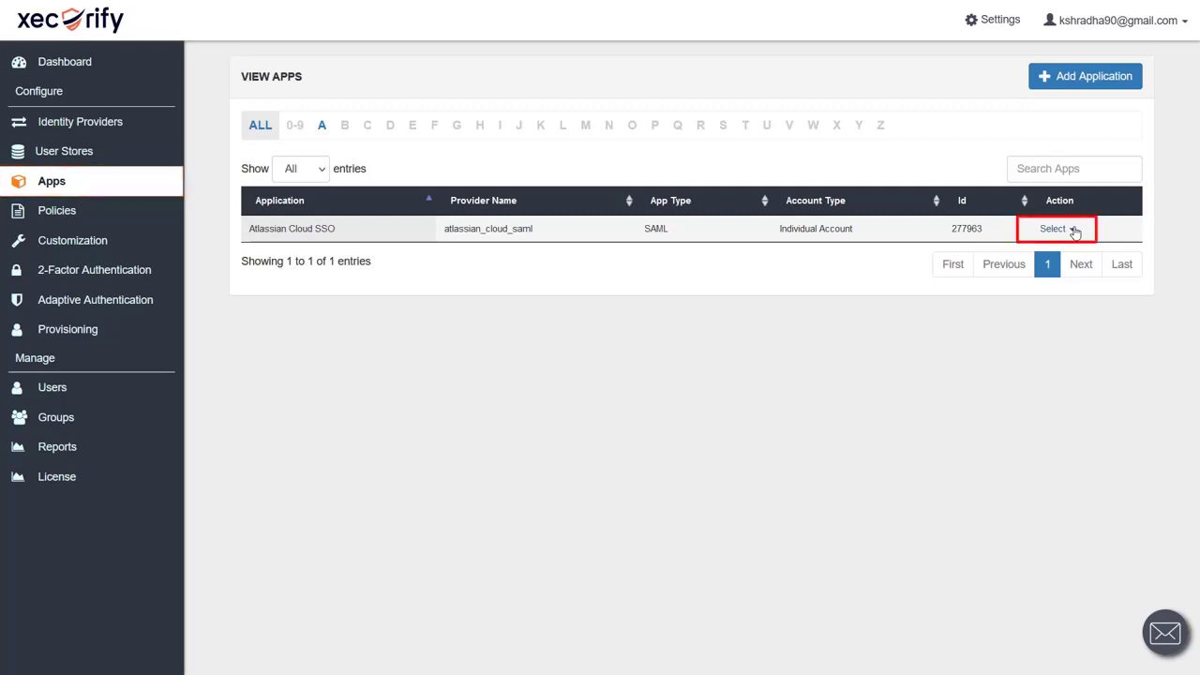
# Copy the Atlassian Cloud SSO app's link from its Show SSO Link dialog
pyautogui.click(1075, 232)
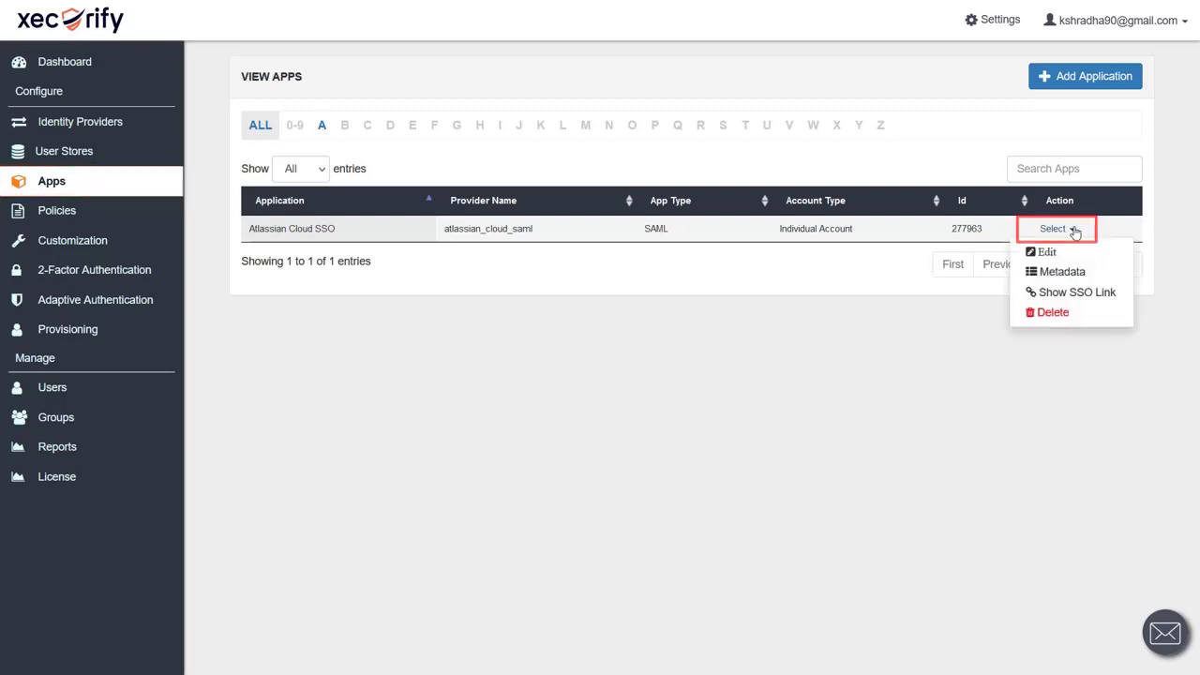
pyautogui.click(1067, 294)
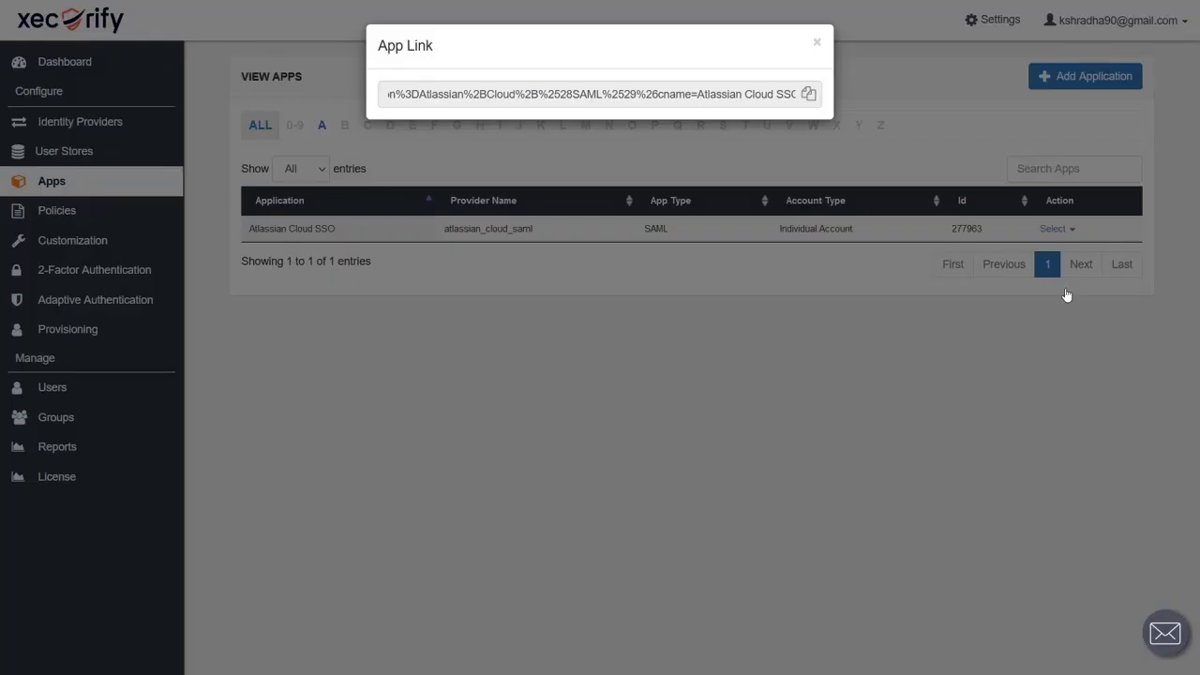
pyautogui.click(809, 100)
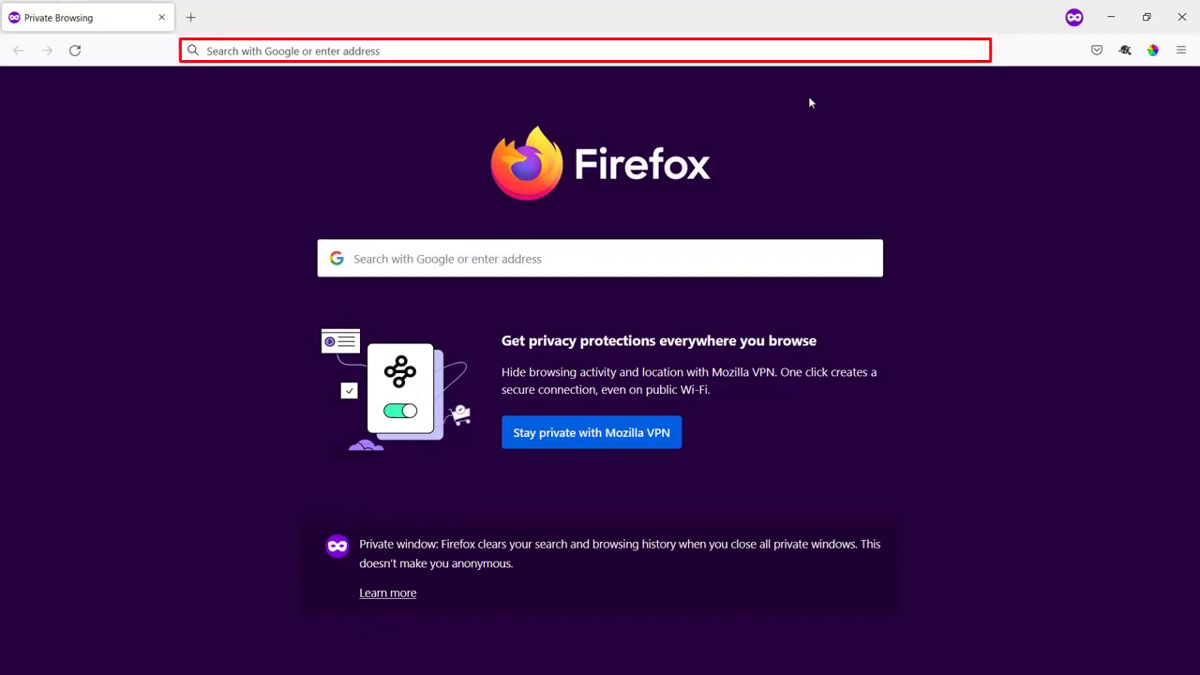
# Load the copied Atlassian Cloud SSO link in Firefox's address bar
pyautogui.hotkey('ctrl', 'v')
pyautogui.press('Return')
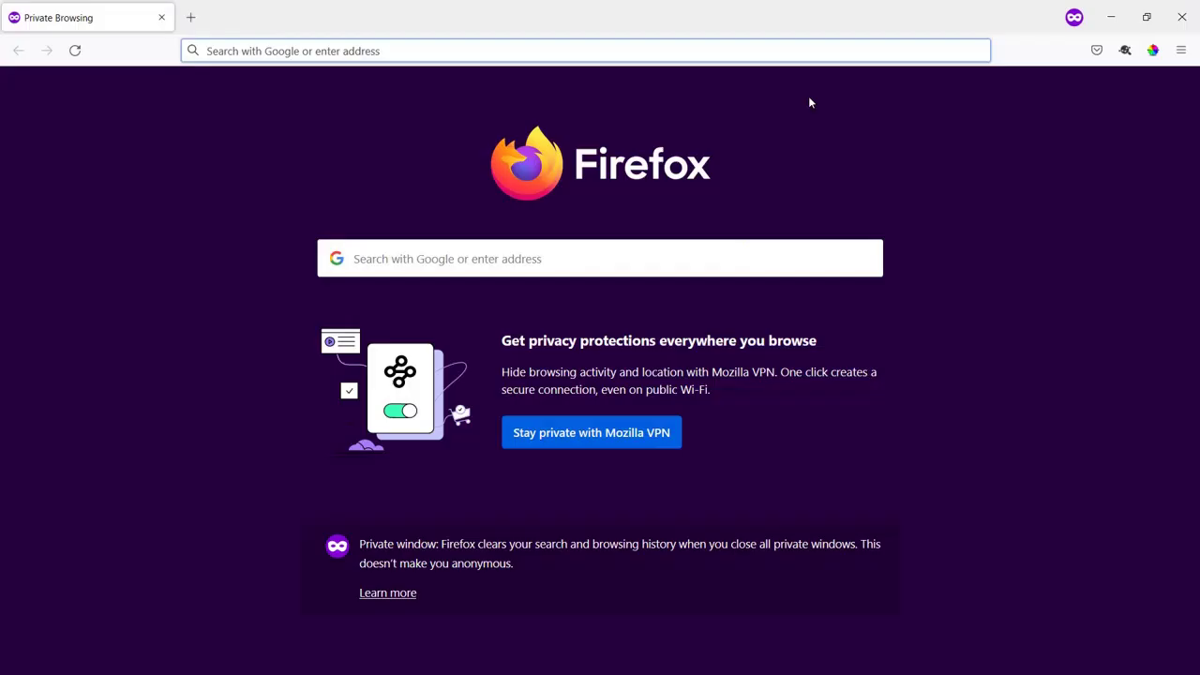
pyautogui.hotkey('ctrl', 'v')
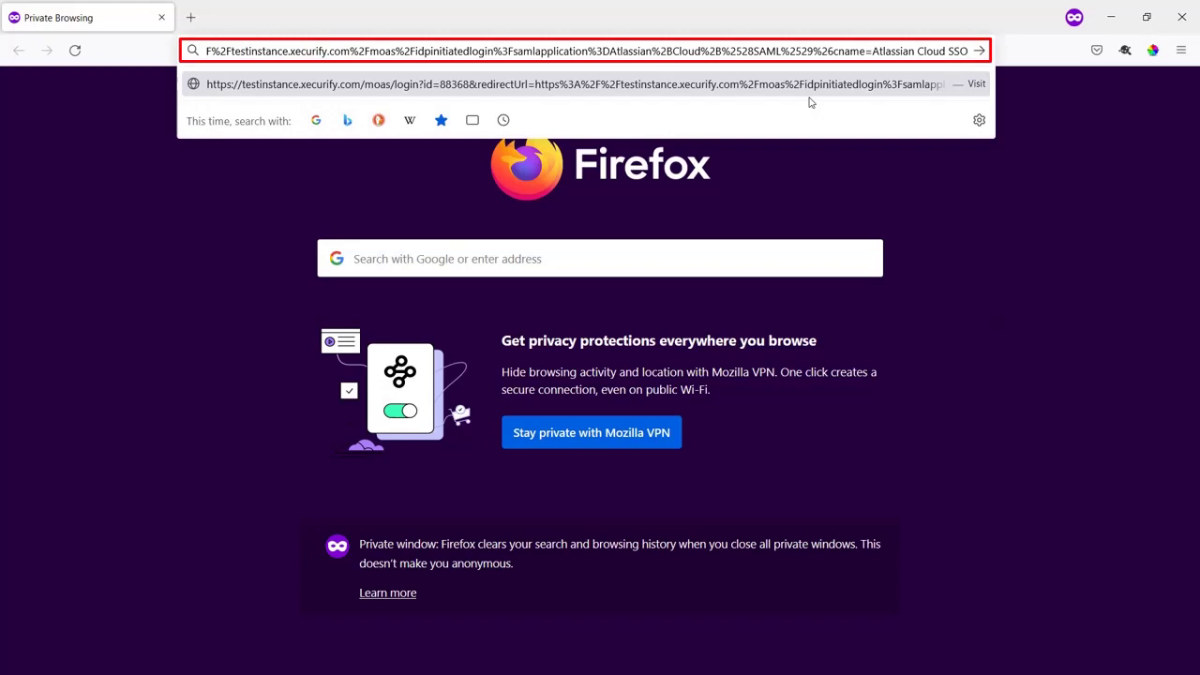
pyautogui.press('Return')
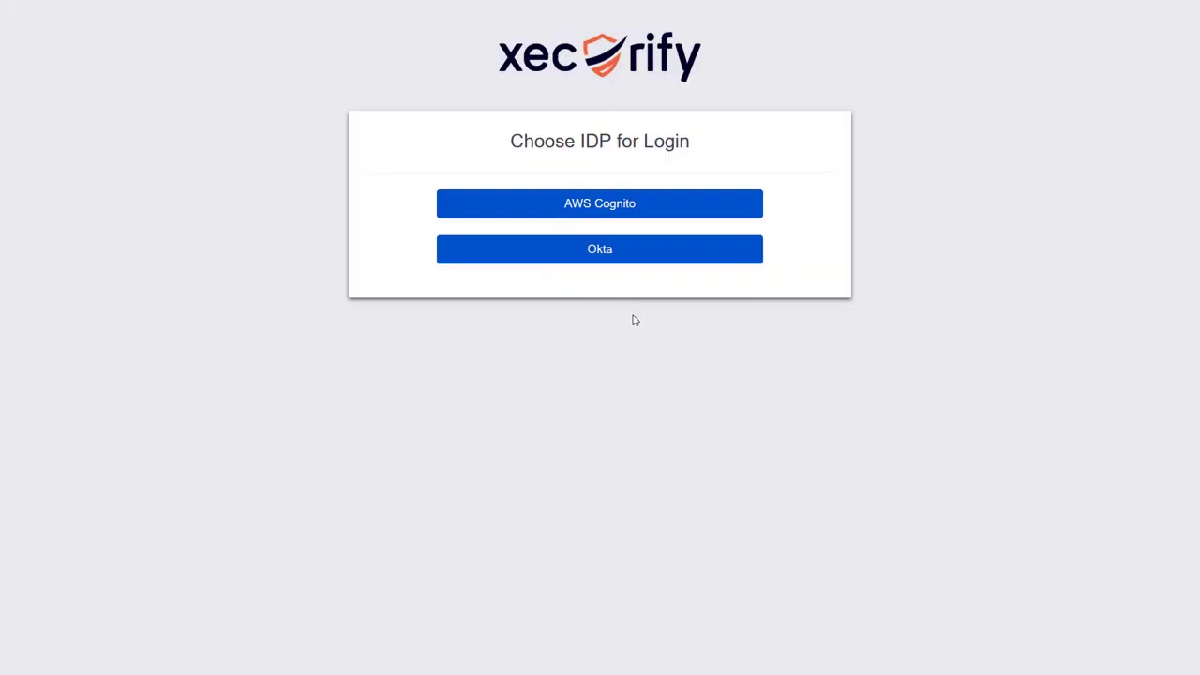